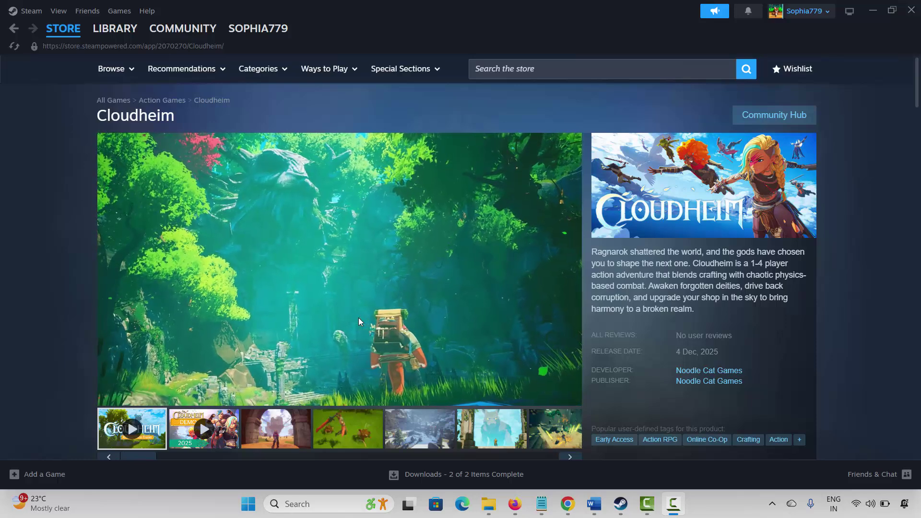
Switch to the Word document of fixes and highlight the "Method 1: Restart Your PC" heading.
mouse_move(358, 319)
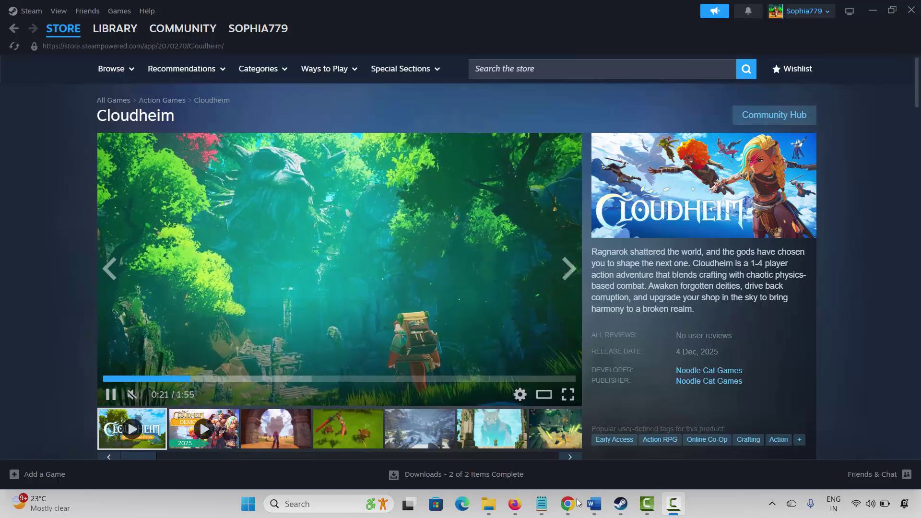
mouse_move(595, 504)
click(528, 442)
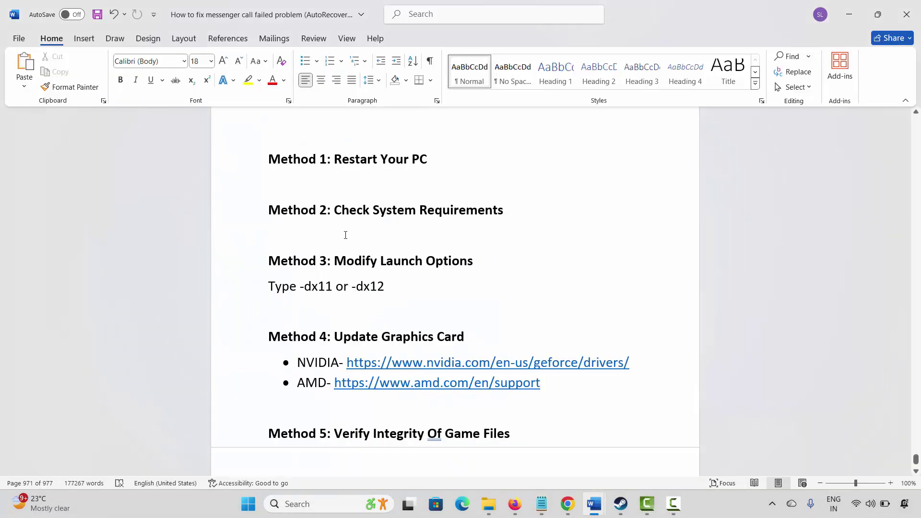
click(236, 172)
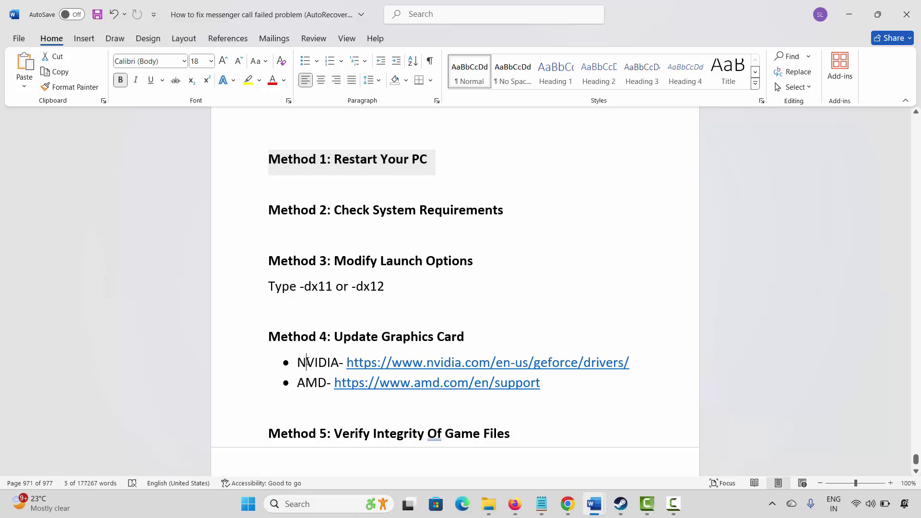
Show the Windows power options that include Restart, and dismiss them without choosing one.
click(256, 509)
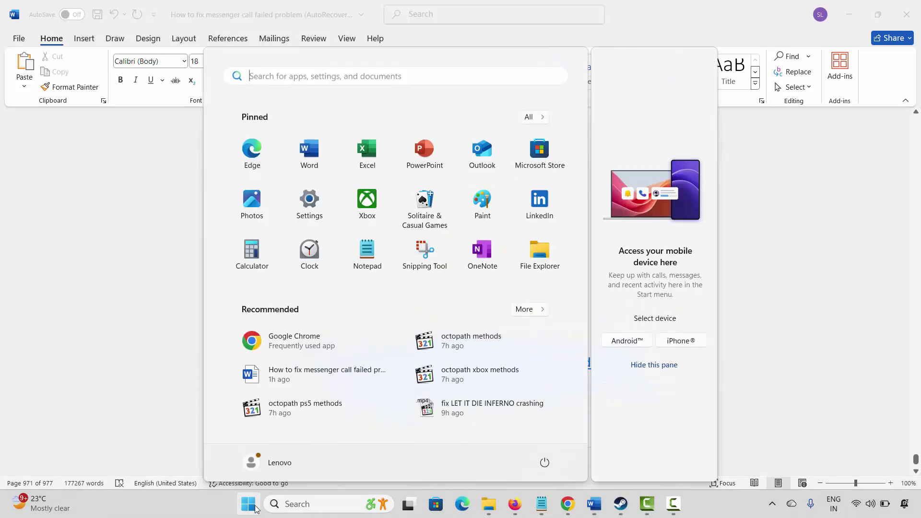
click(546, 463)
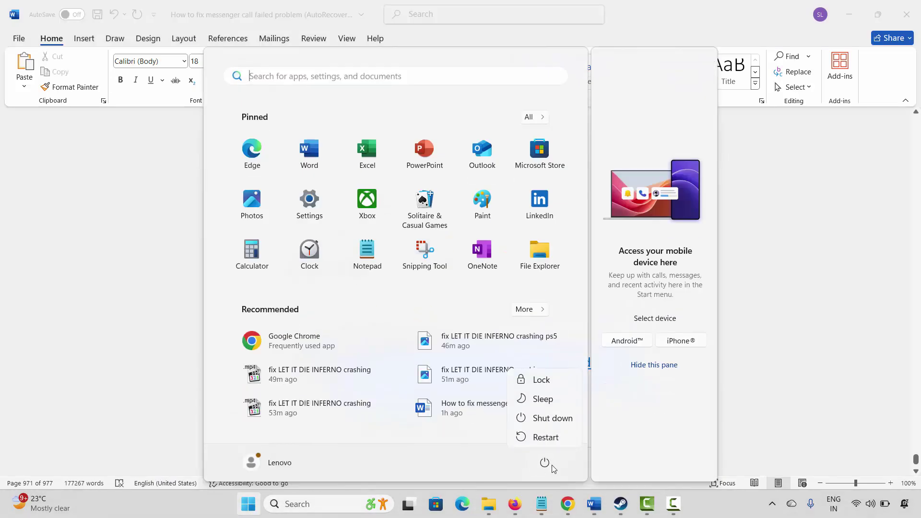
click(765, 355)
click(765, 355)
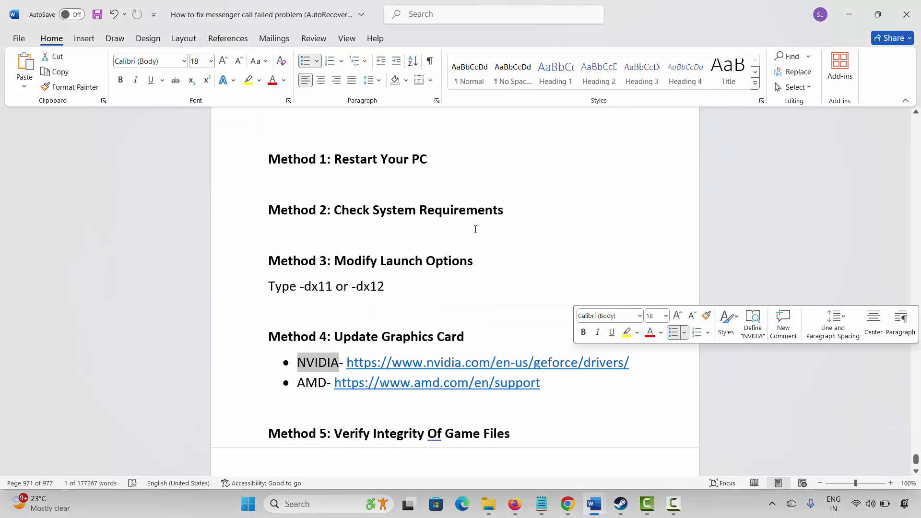
Highlight the Method 2 heading, review Cloudheim's minimum and recommended system requirements on its Steam store page, and return to Word.
click(225, 221)
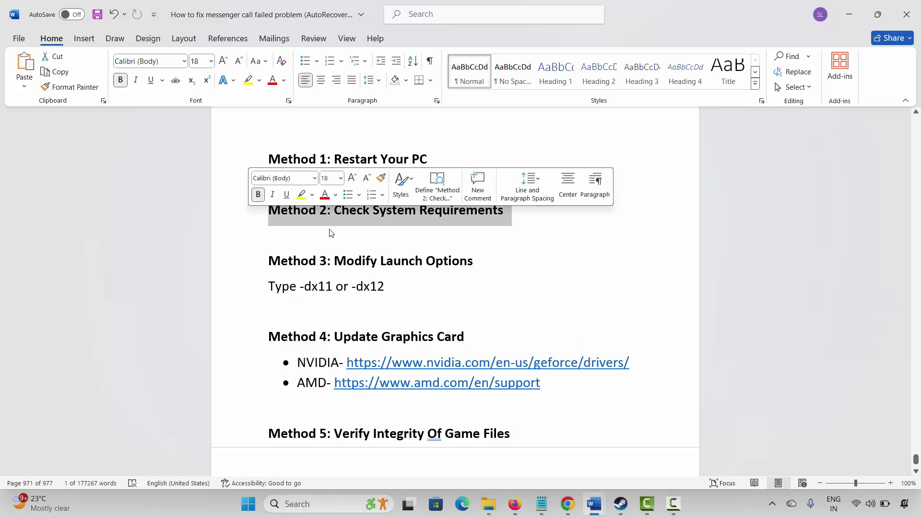
click(621, 504)
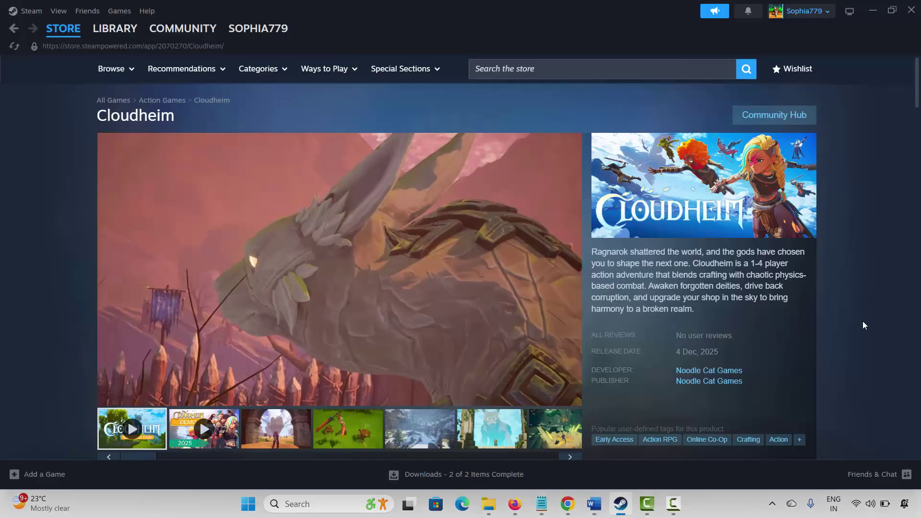
scroll(866, 329, down, 12)
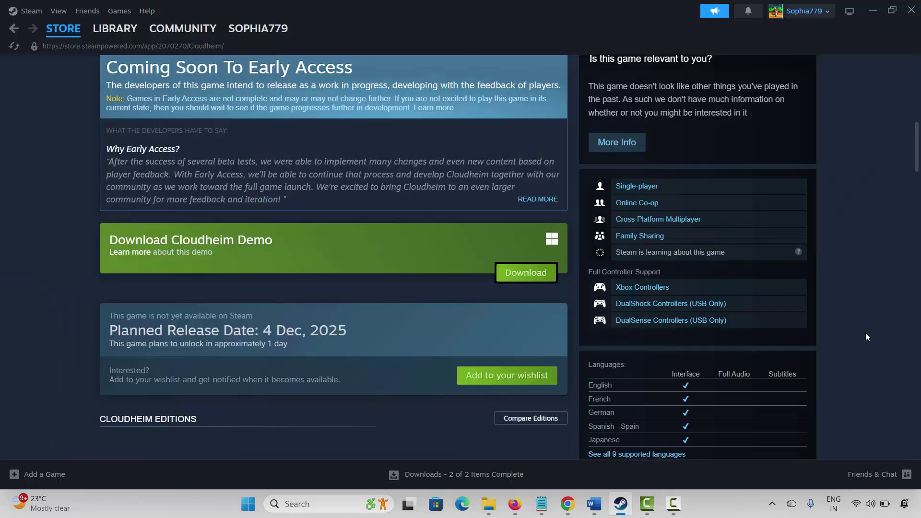
scroll(866, 336, down, 15)
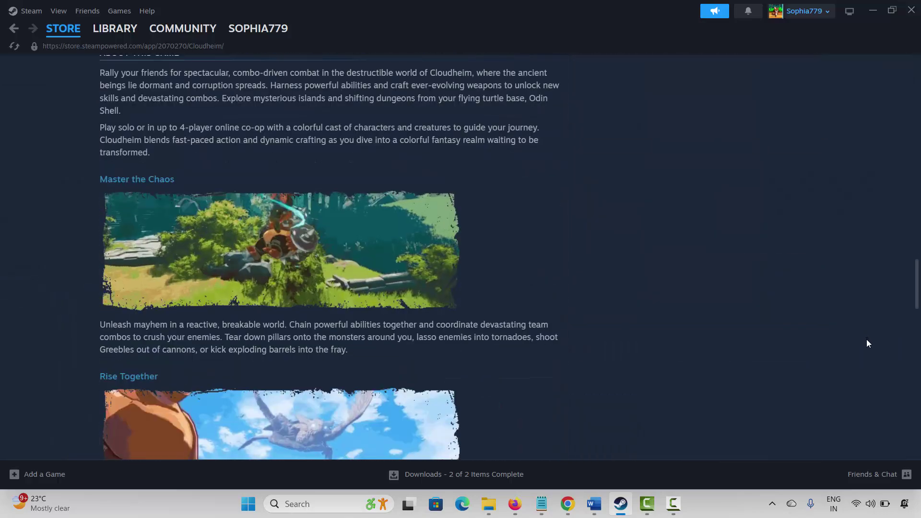
scroll(866, 343, down, 5)
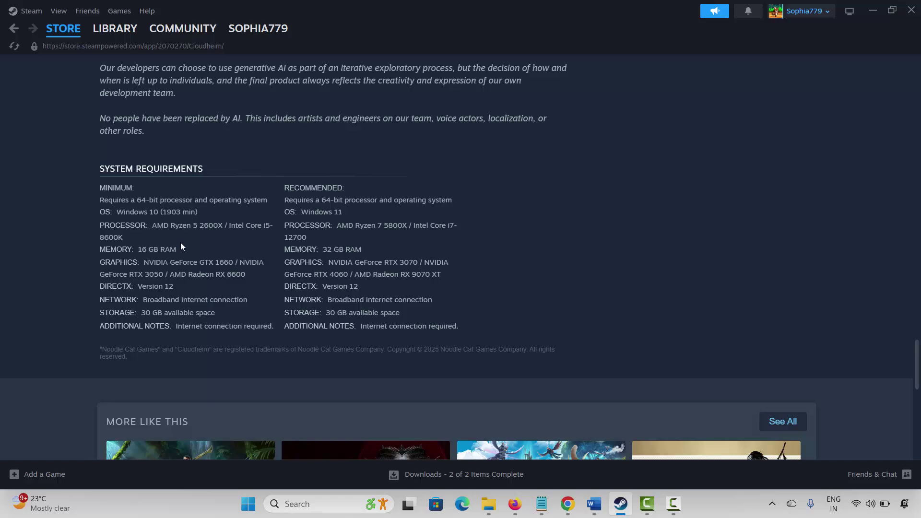
drag(99, 187, 475, 292)
click(507, 278)
click(621, 506)
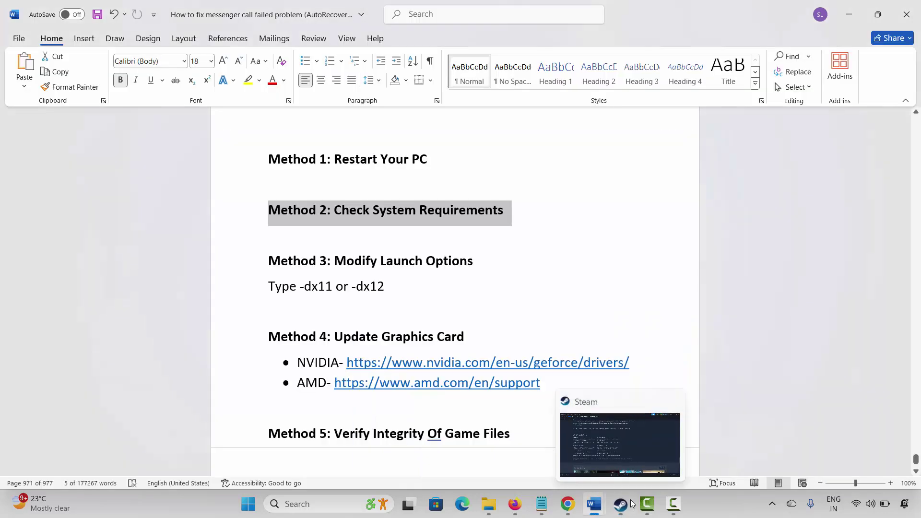
For Method 3, go to the launch options in the Cloudheim Demo's properties in the Steam library, and close the properties.
click(245, 264)
click(385, 287)
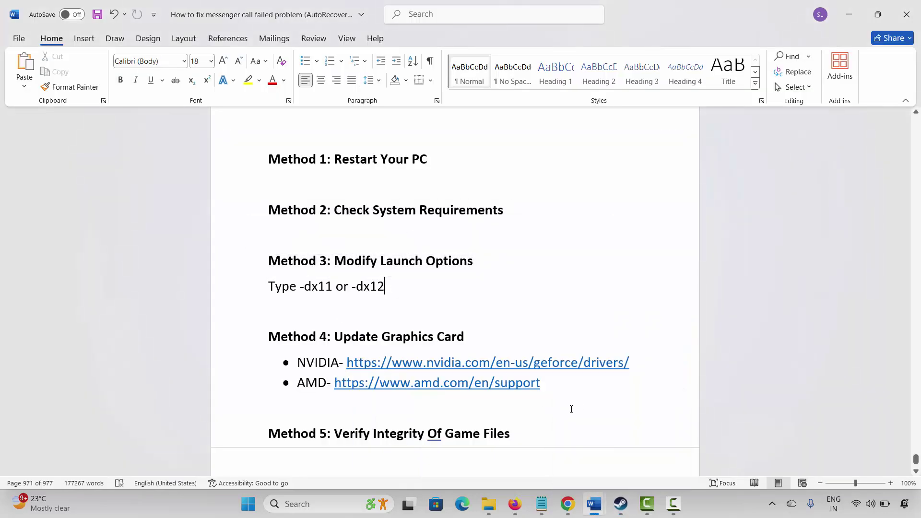
click(622, 503)
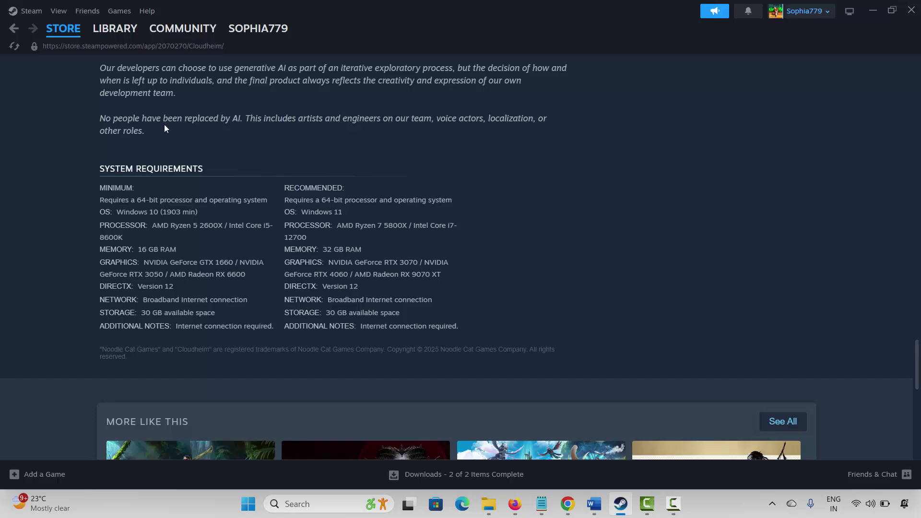
click(113, 31)
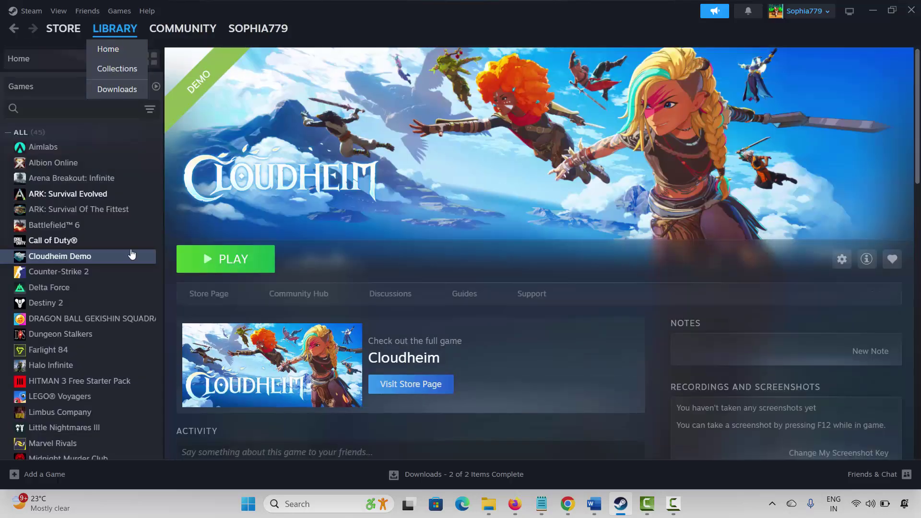
right_click(68, 259)
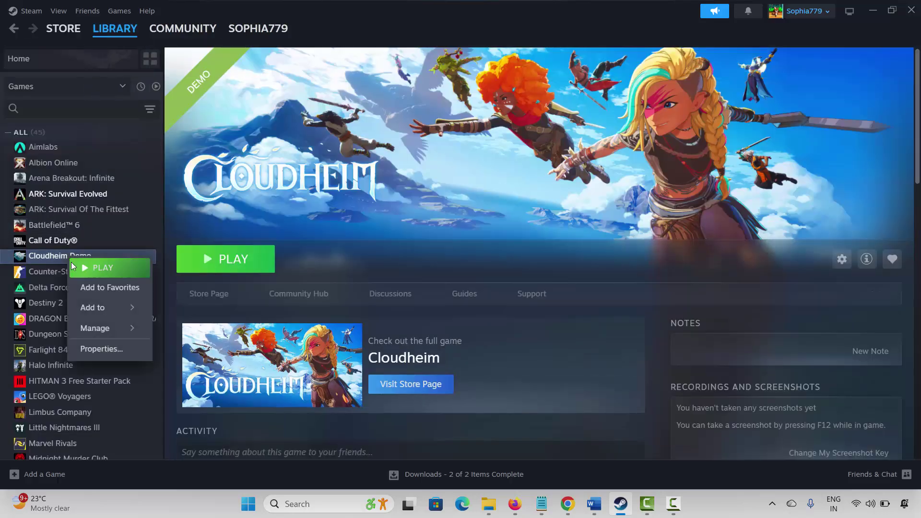
click(113, 352)
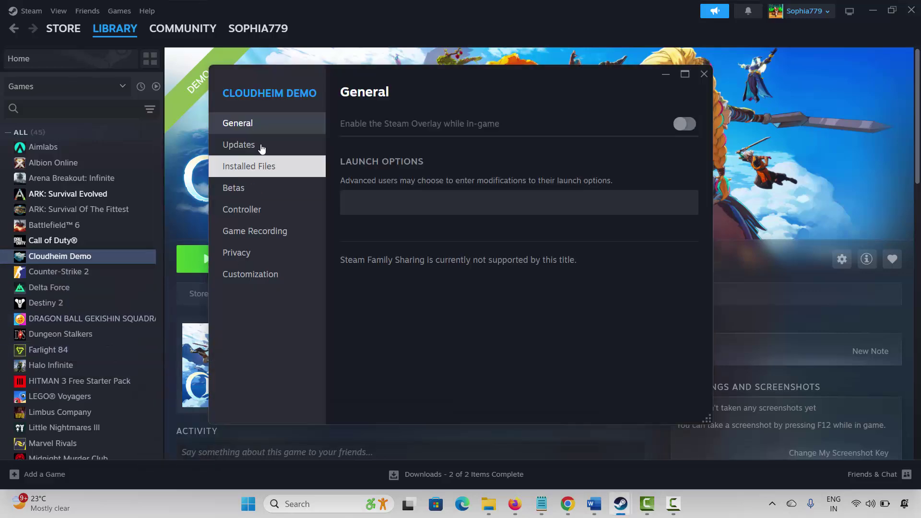
click(370, 210)
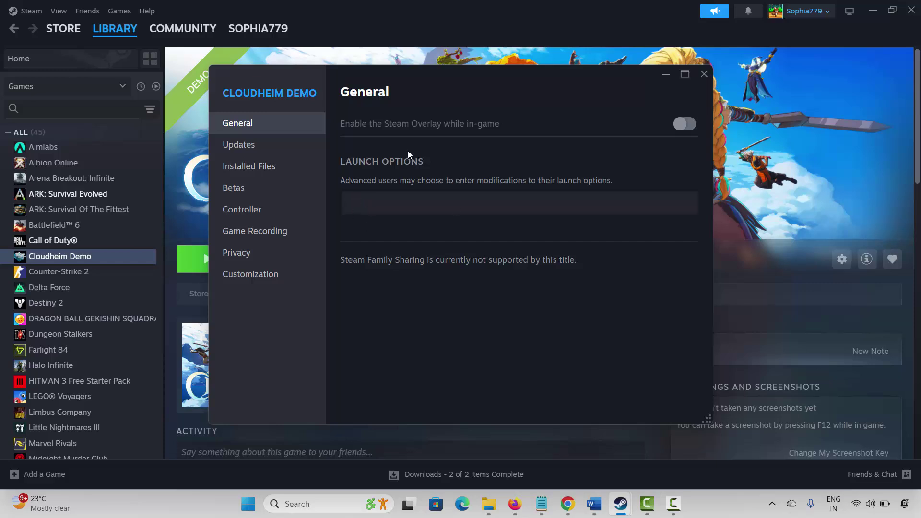
click(704, 75)
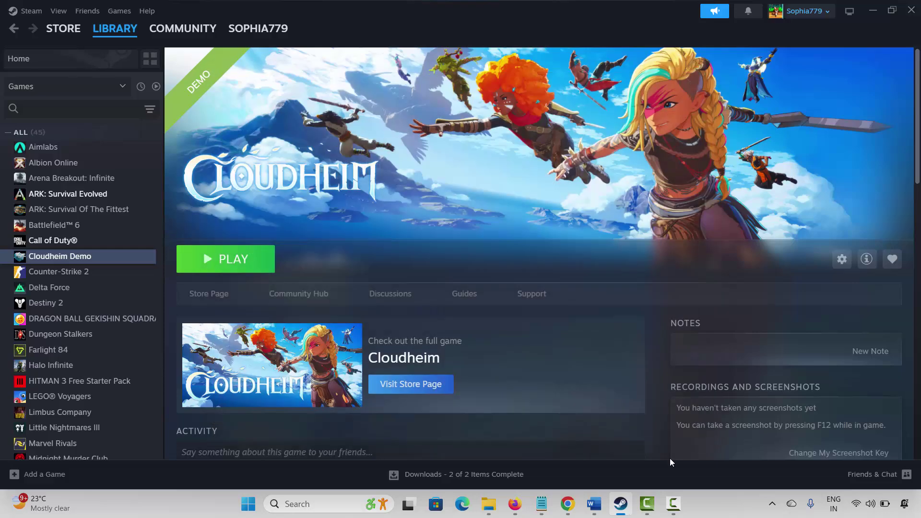
Return to the Word document and highlight the "Method 4: Update Graphics Card" heading.
click(622, 513)
scroll(249, 319, down, 1)
click(244, 314)
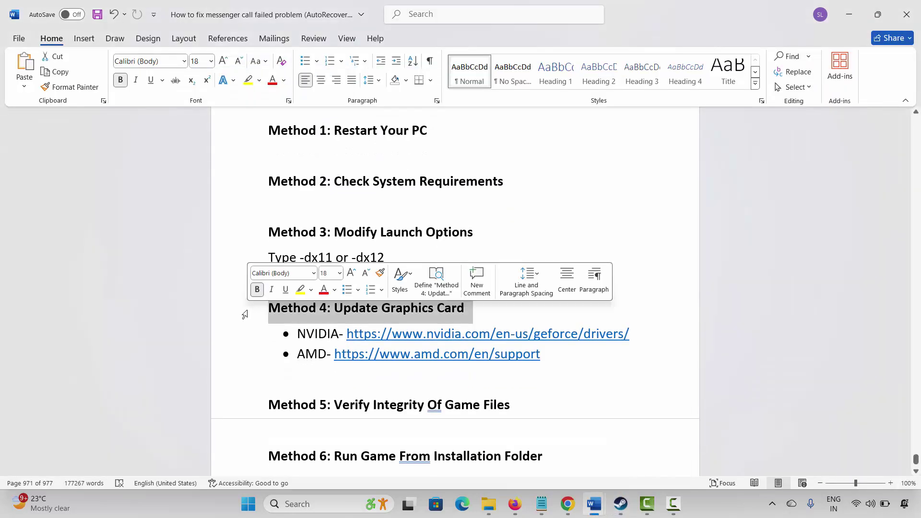
Run an automatic driver search for the Intel(R) UHD Graphics display adapter in Device Manager, and close it.
click(326, 504)
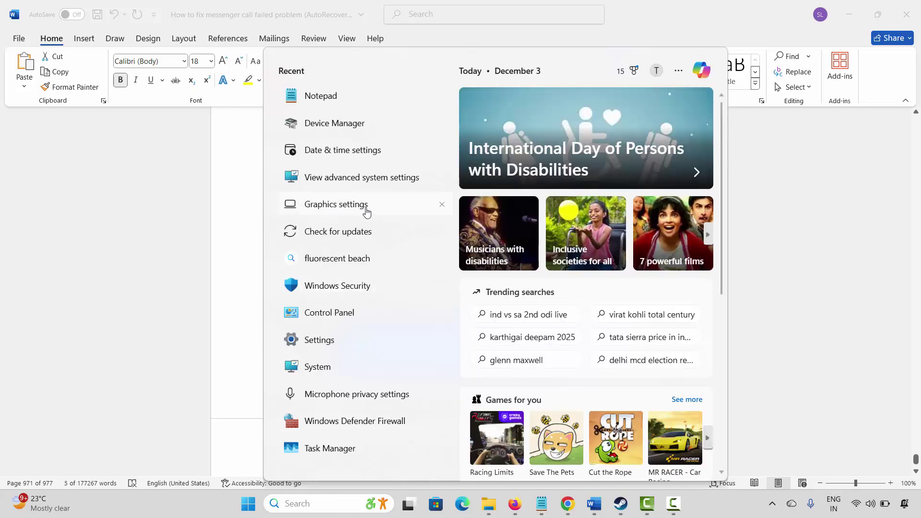
click(330, 123)
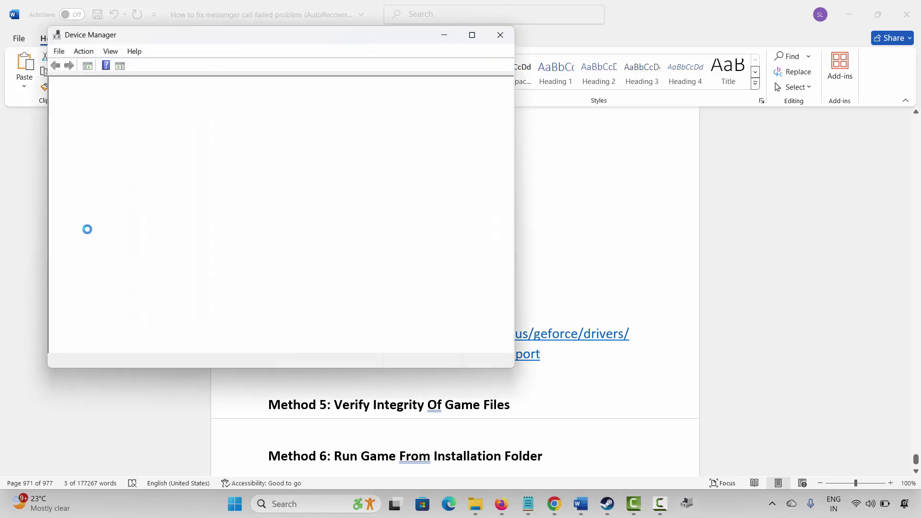
click(68, 169)
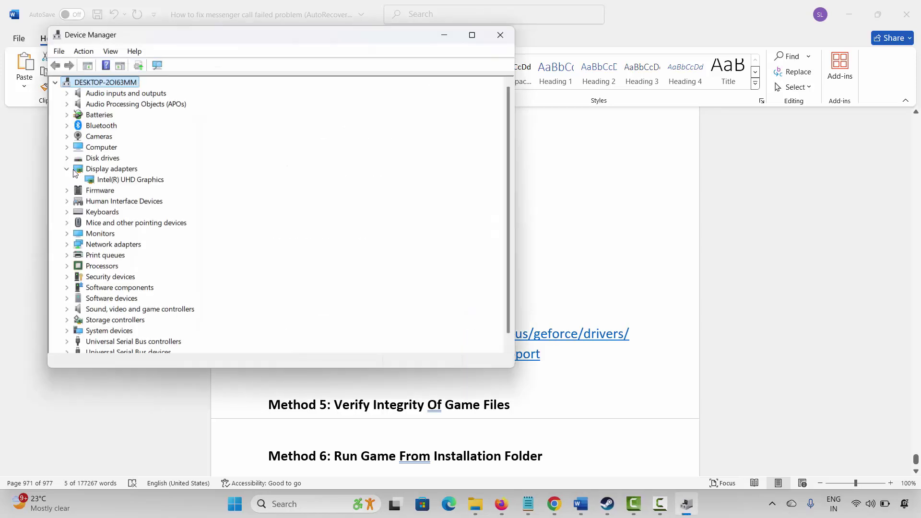
click(128, 184)
right_click(128, 184)
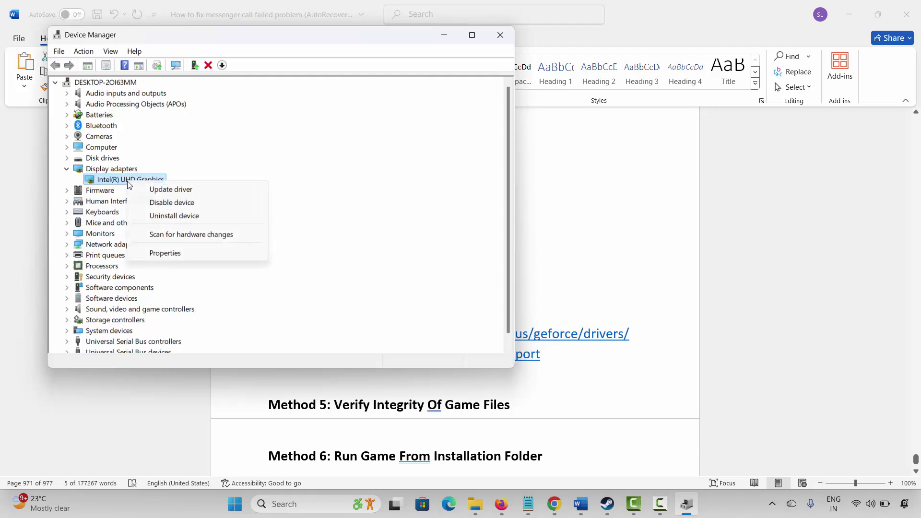
click(144, 187)
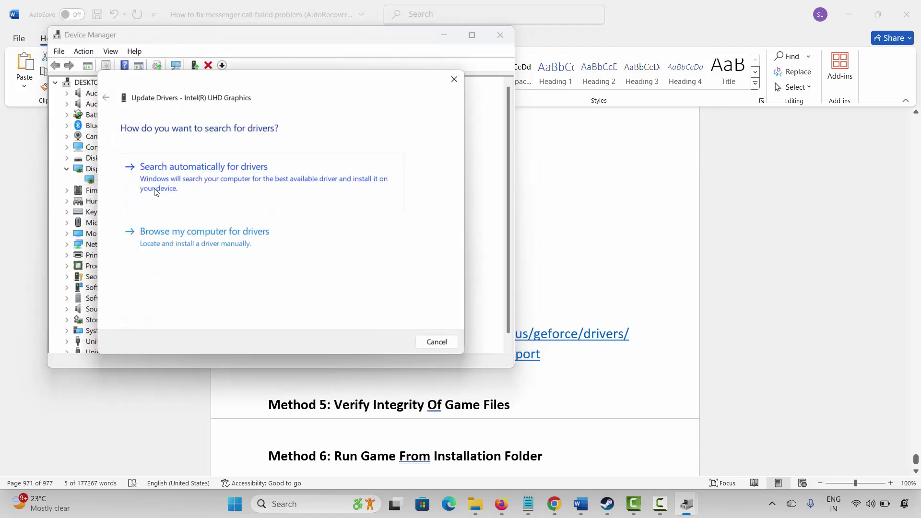
click(279, 181)
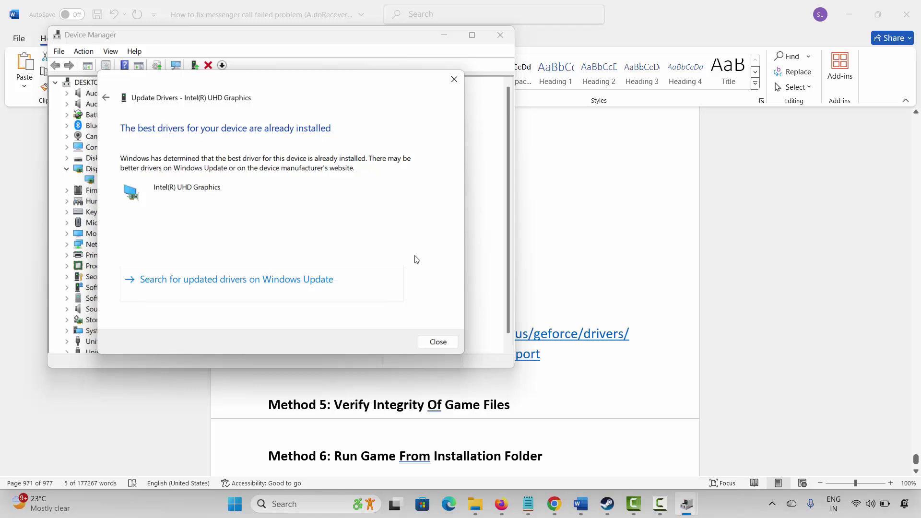
click(438, 342)
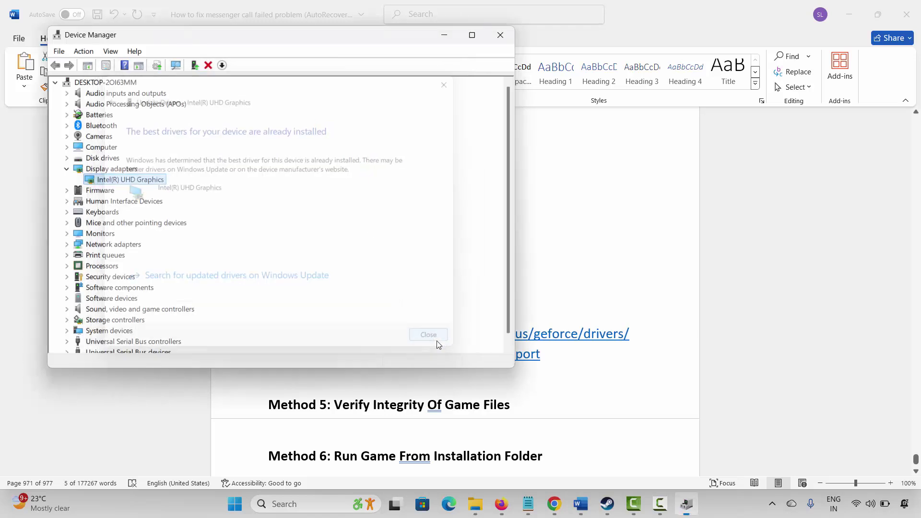
click(500, 35)
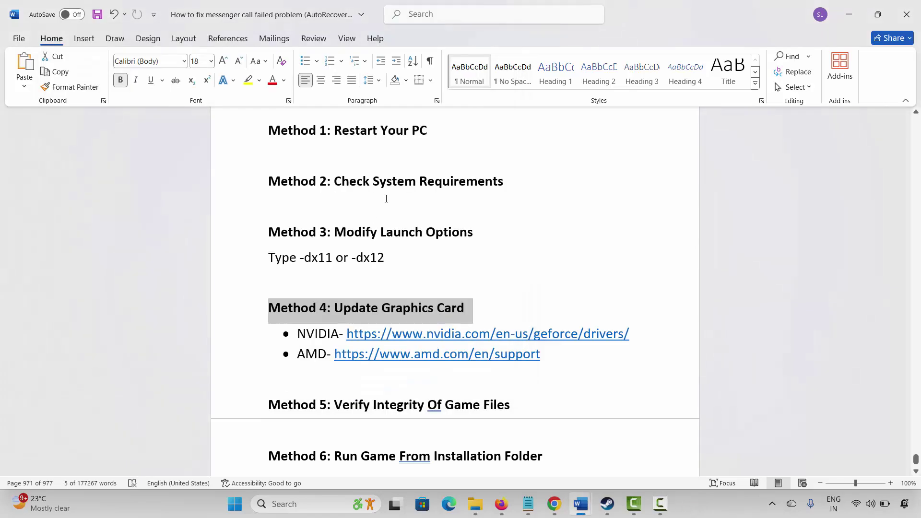
Highlight the NVIDIA and AMD driver download lines under Method 4 in the document.
click(252, 334)
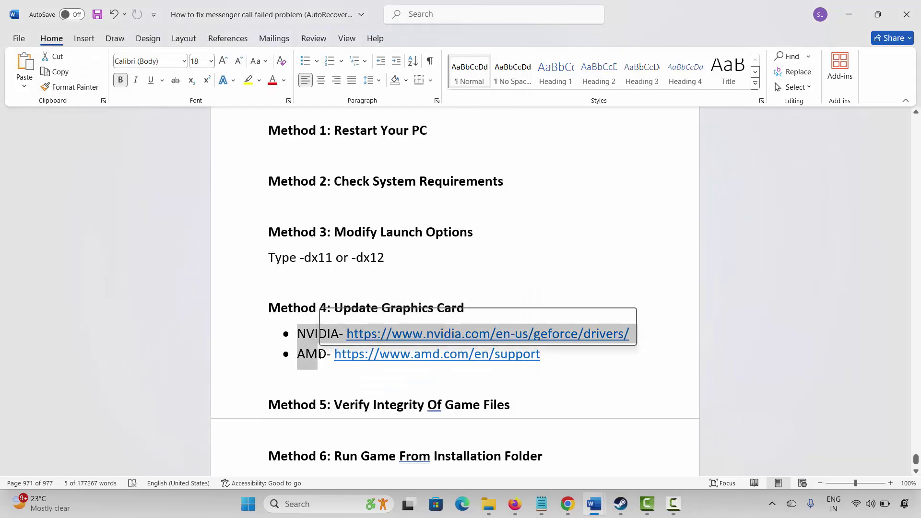
click(251, 366)
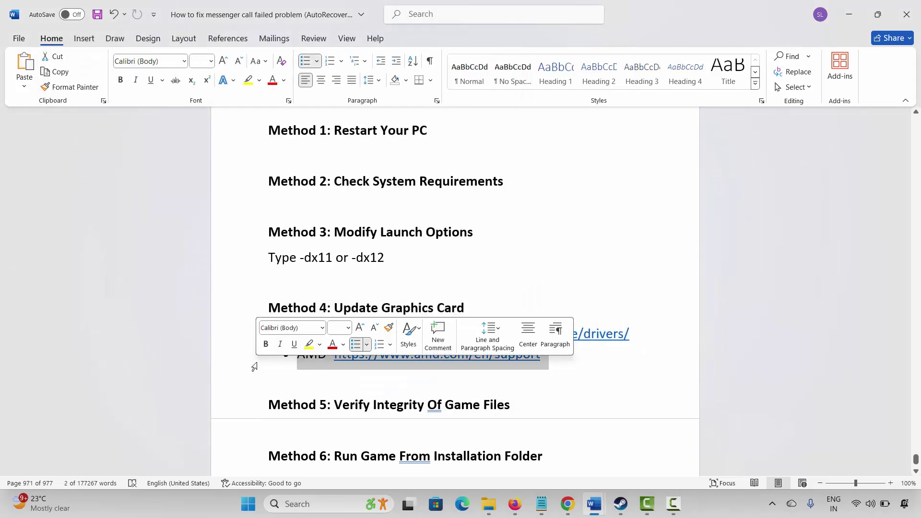
click(281, 370)
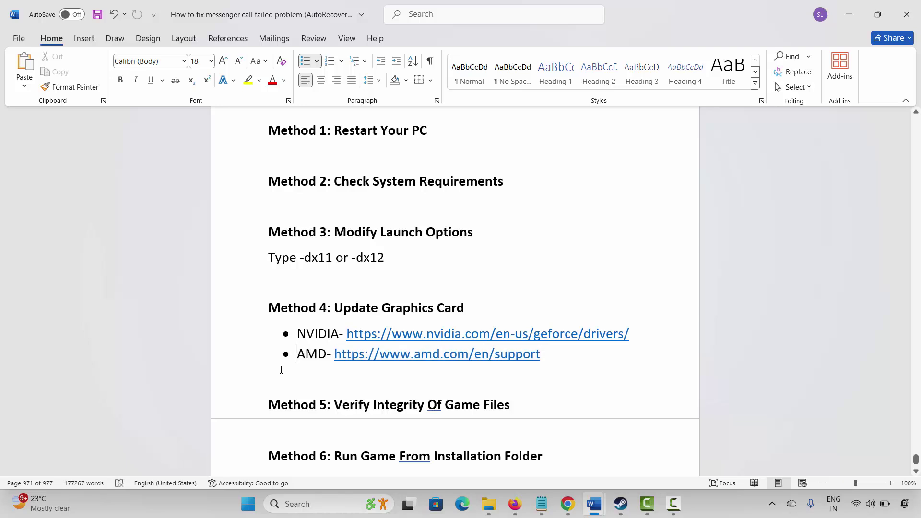
Highlight the "Method 5: Verify Integrity Of Game Files" heading in the document, and clear the selection.
click(256, 408)
click(338, 423)
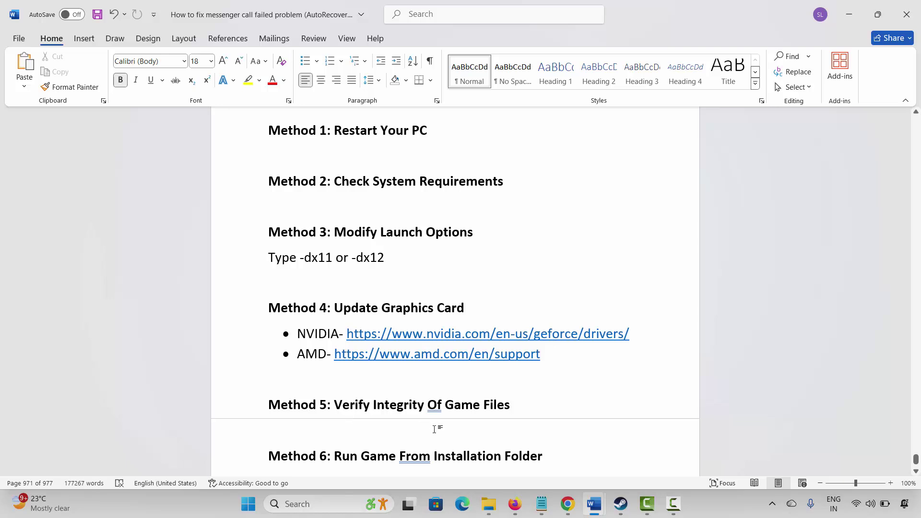
scroll(434, 429, down, 2)
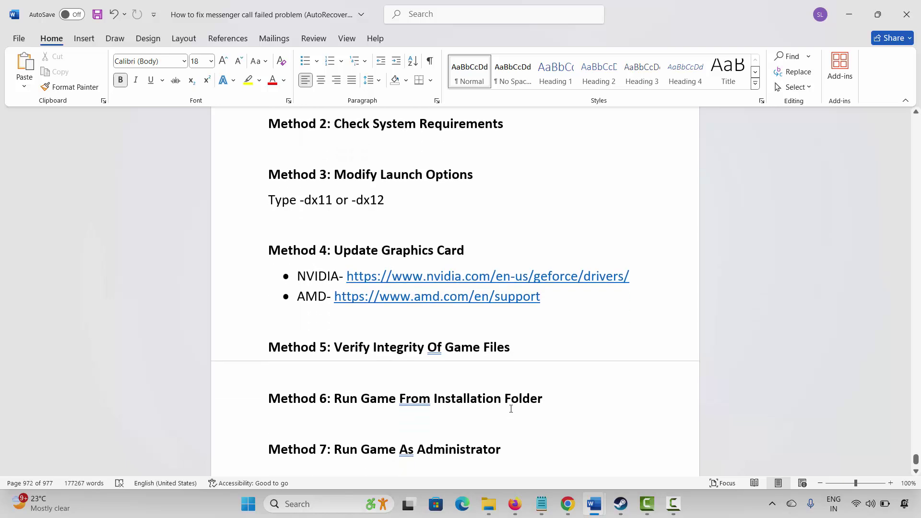
Switch to Steam, go to the installed files section with the integrity check in the Cloudheim Demo's properties, and close the properties.
click(621, 504)
right_click(69, 261)
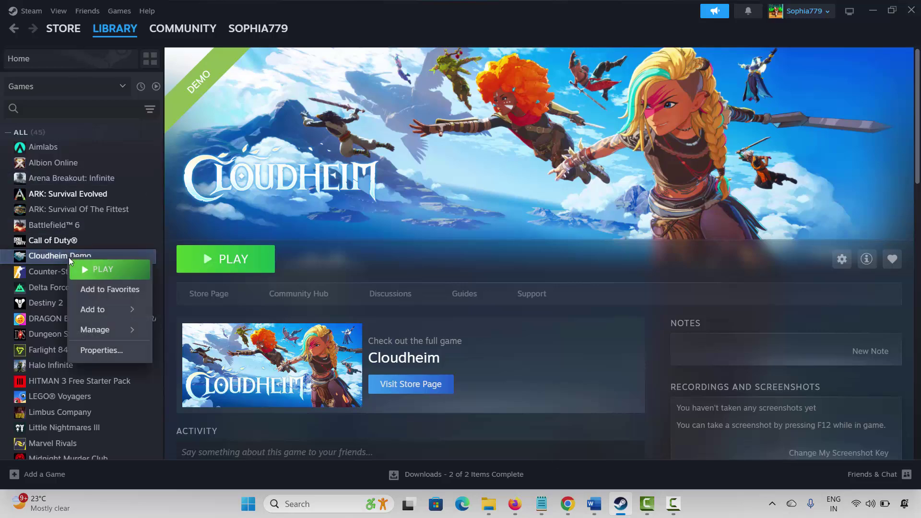
click(103, 351)
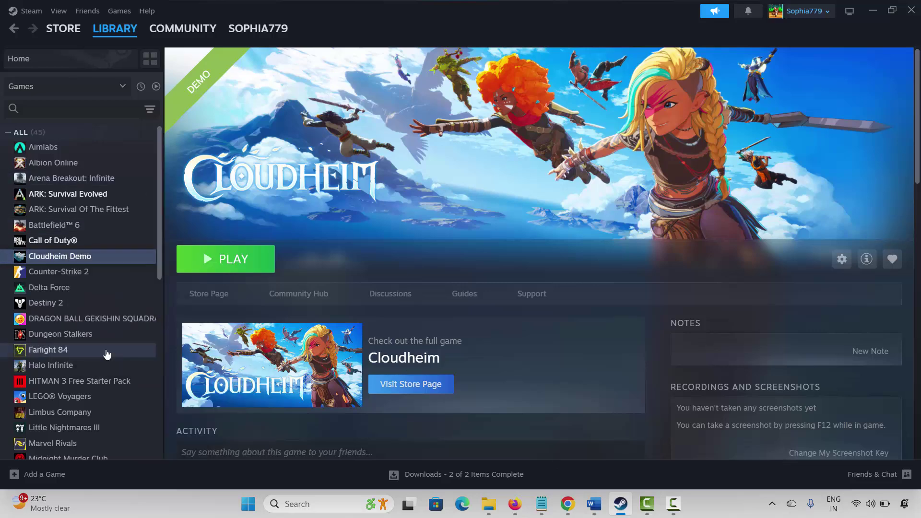
click(262, 171)
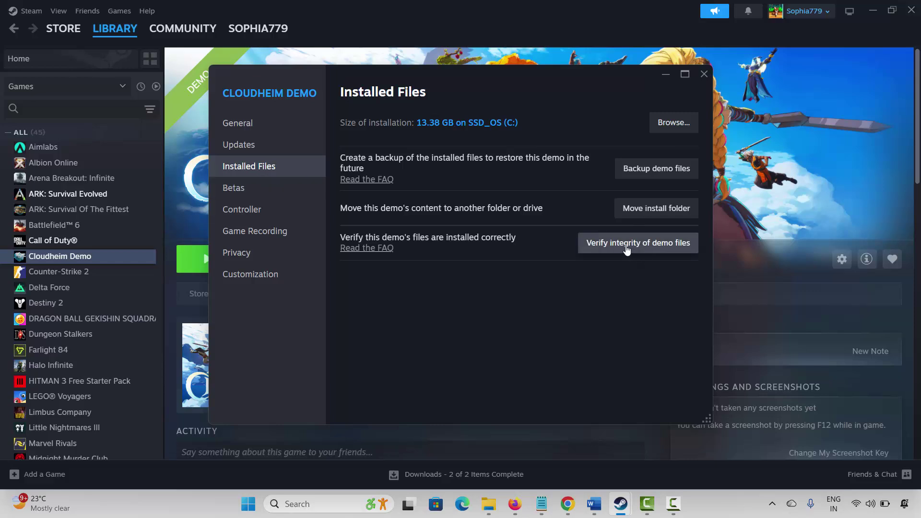
click(704, 74)
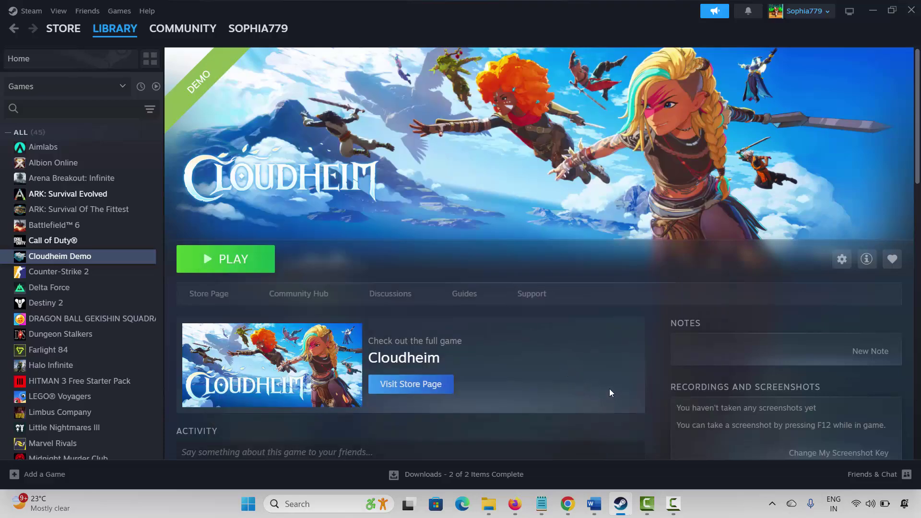
Return to the Word document, highlight the "Method 6: Run Game From Installation Folder" heading, and clear the selection.
click(627, 500)
click(239, 411)
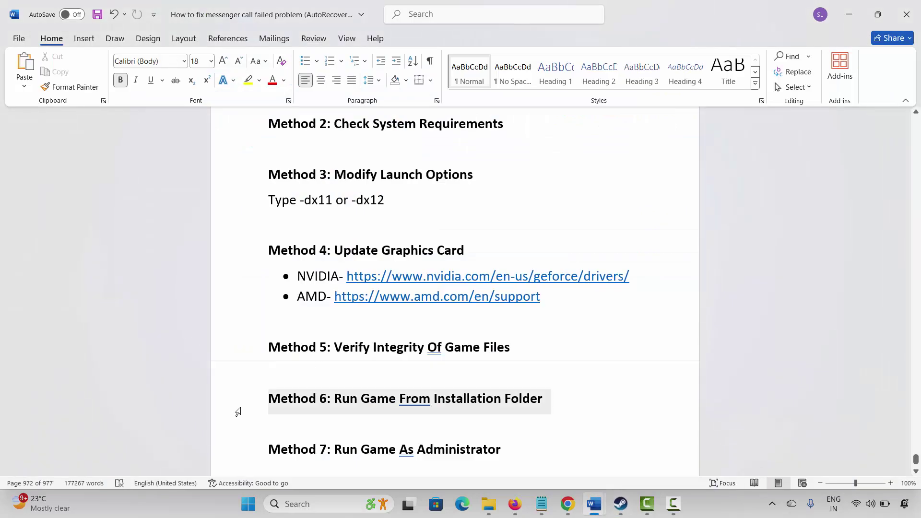
click(378, 410)
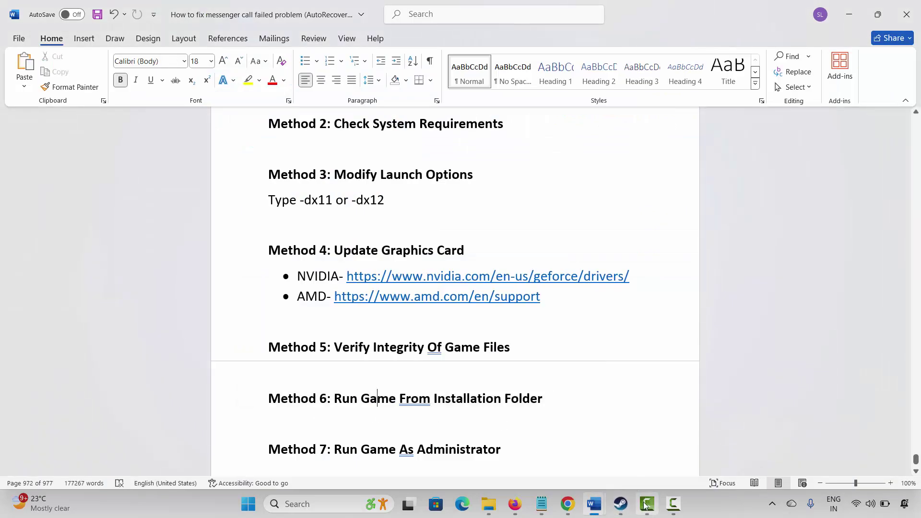
Open the Cloudheim Demo's local installation folder from the Steam library.
click(621, 504)
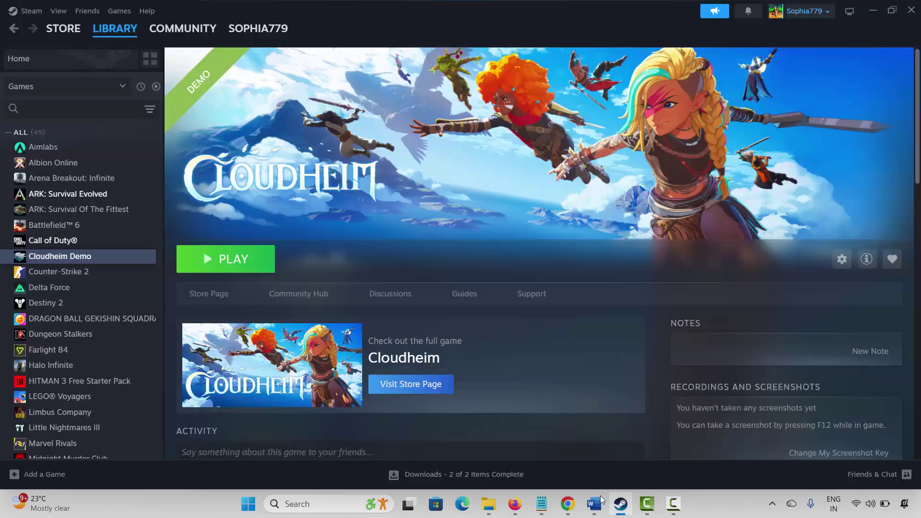
right_click(57, 257)
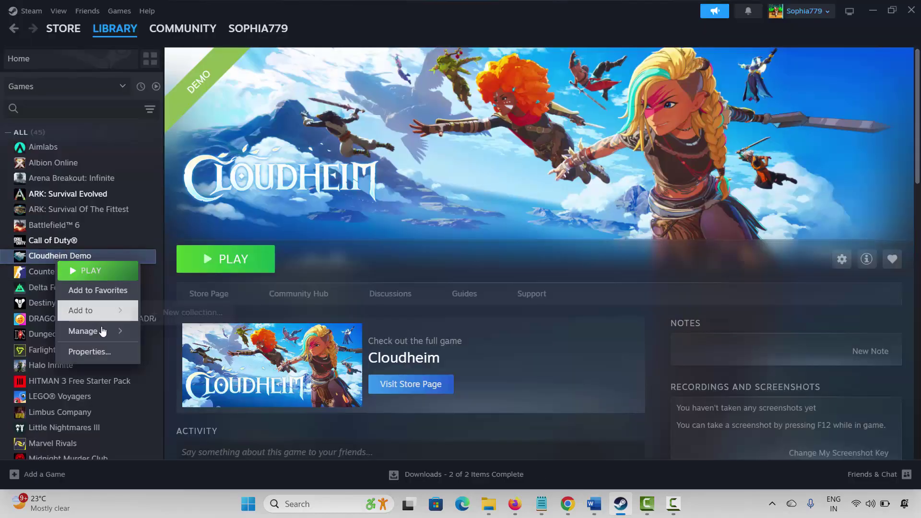
mouse_move(103, 334)
click(182, 350)
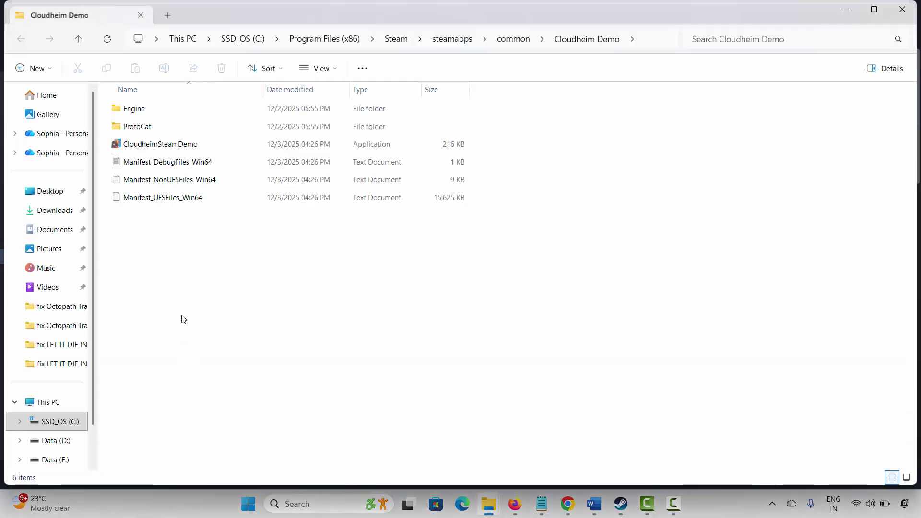
In the compatibility properties of the CloudheimSteamDemo application, enable running the program as an administrator.
click(160, 150)
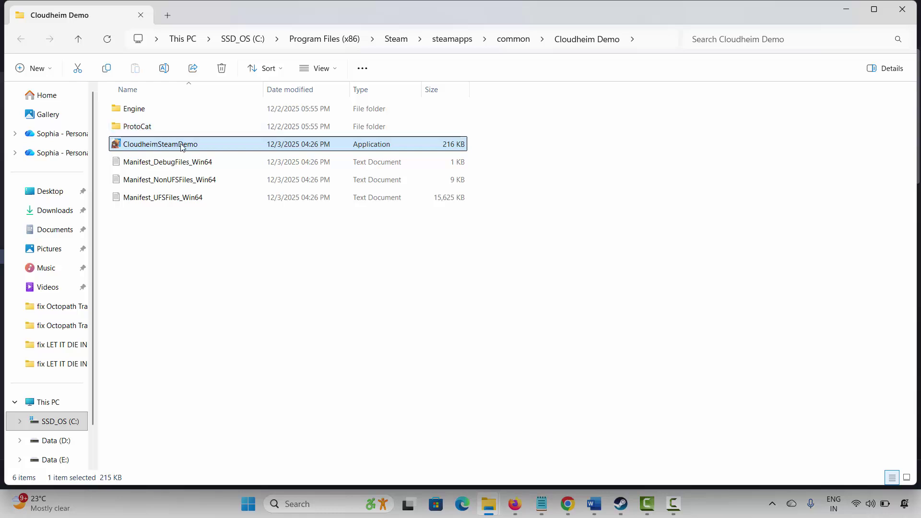
right_click(179, 152)
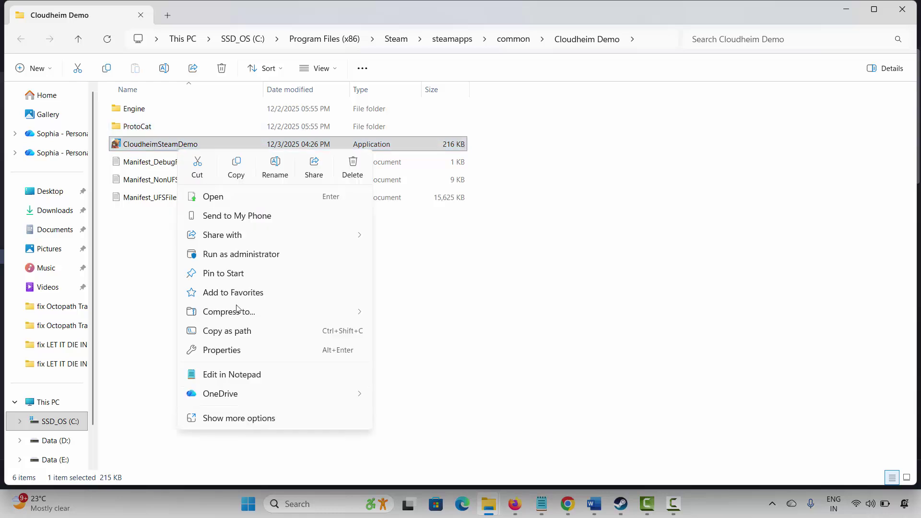
click(232, 351)
click(271, 189)
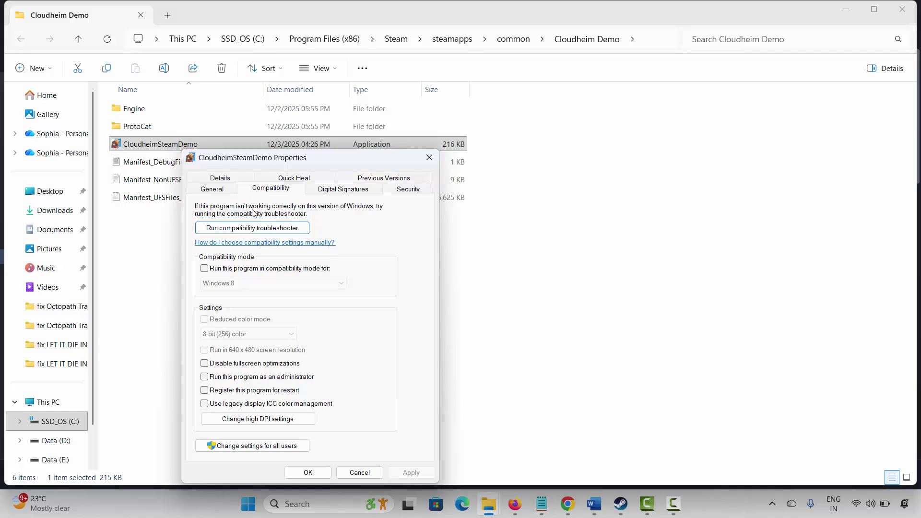
click(213, 380)
click(412, 472)
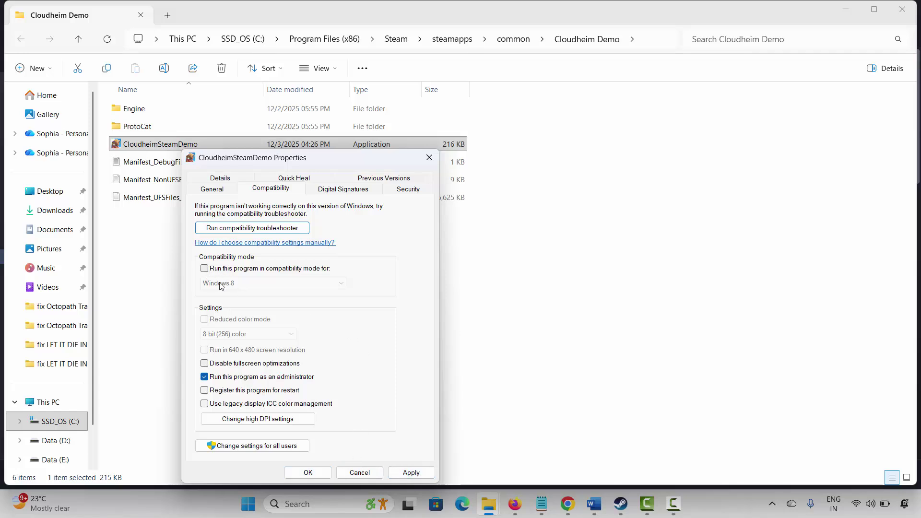
Enable compatibility mode for Windows 7 and disable fullscreen optimizations for CloudheimSteamDemo.
click(205, 269)
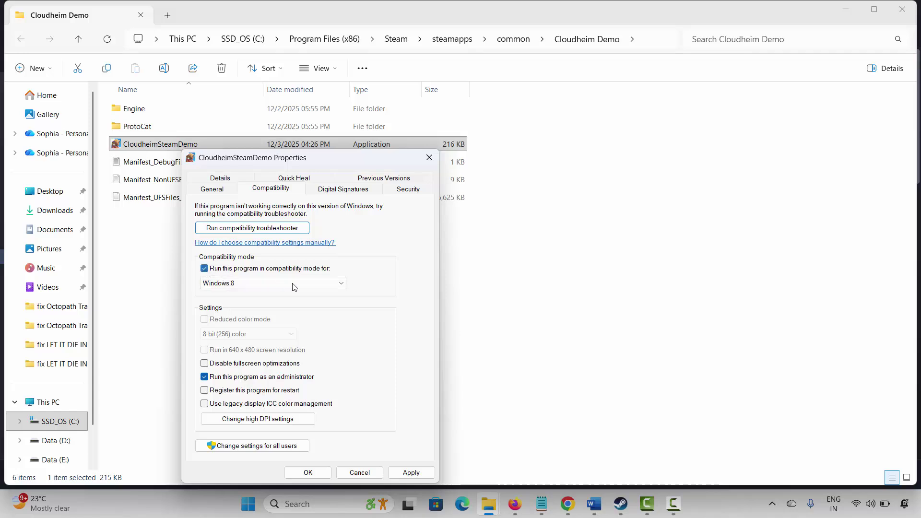
click(323, 286)
click(320, 324)
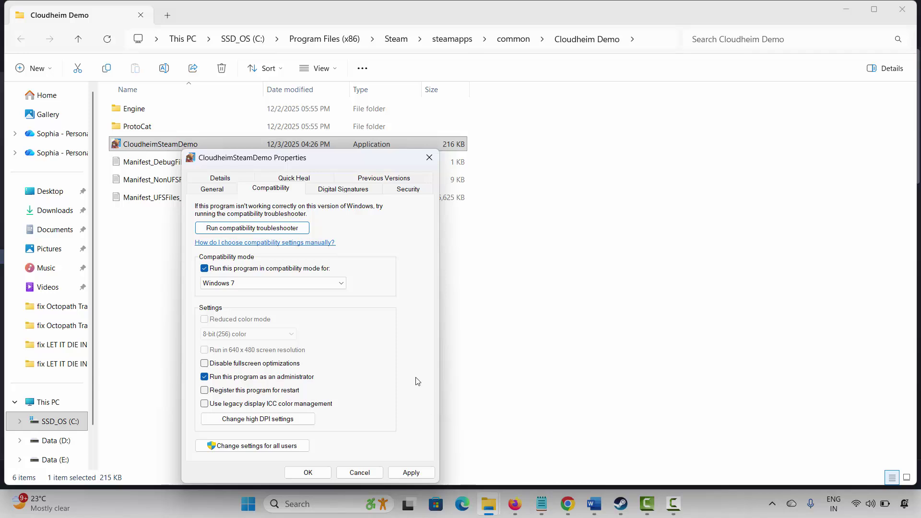
click(206, 364)
Clear the compatibility mode, fullscreen optimization and administrator options, and close the properties and the installation folder.
click(205, 269)
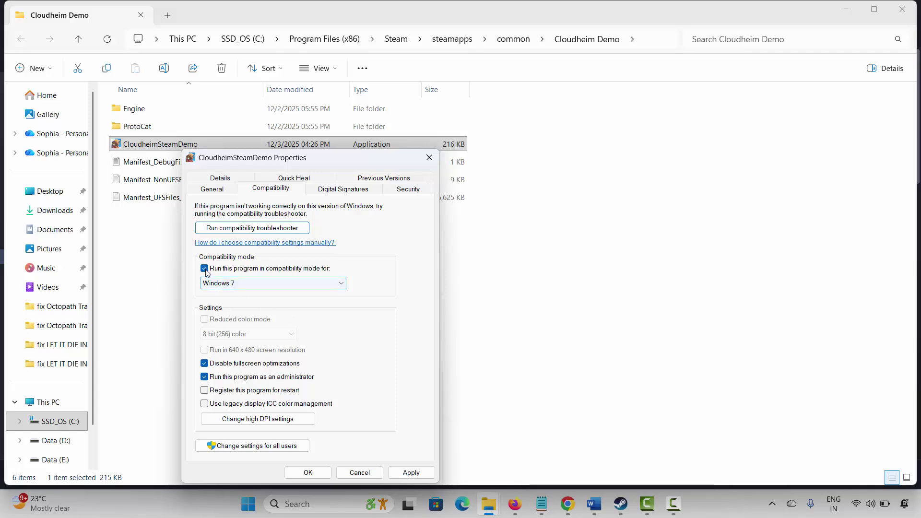
click(205, 365)
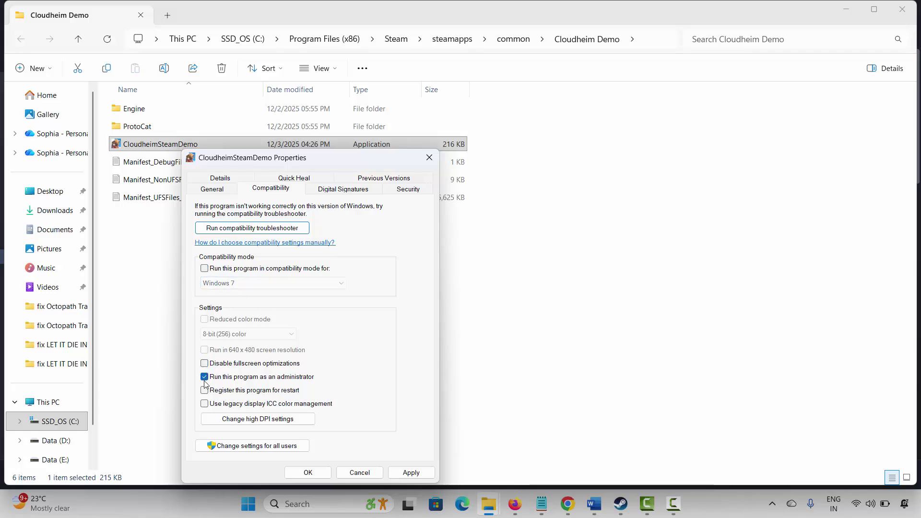
click(205, 377)
click(429, 157)
click(903, 15)
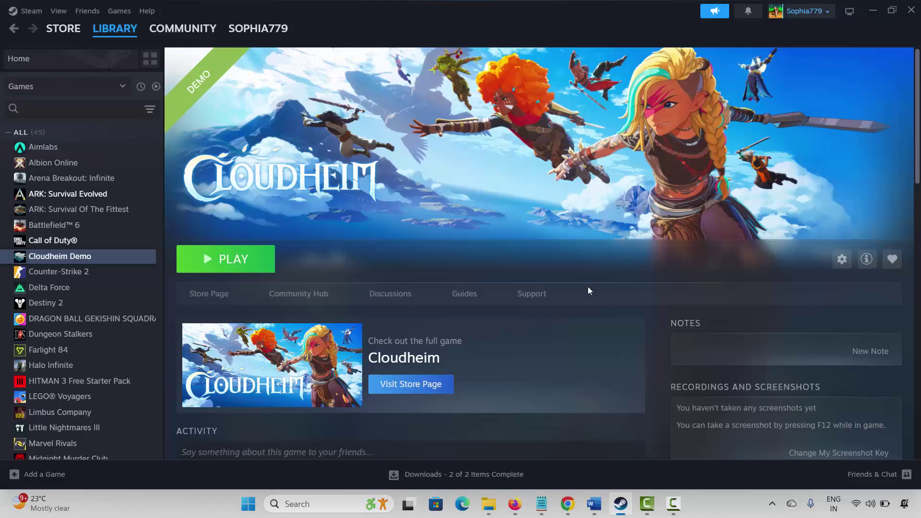
Return to the Word document and highlight the "Method 8: Allow Cloudheim Through Firewall" heading.
click(594, 504)
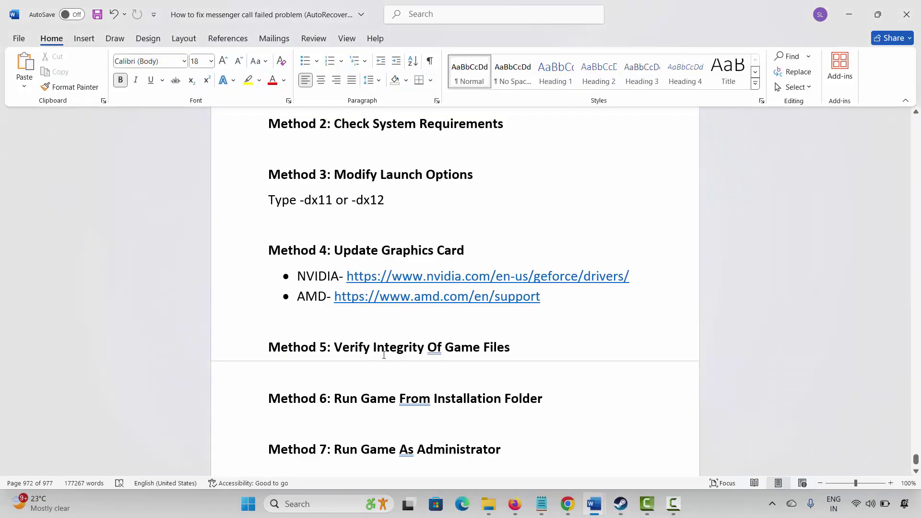
scroll(384, 355, down, 3)
click(249, 421)
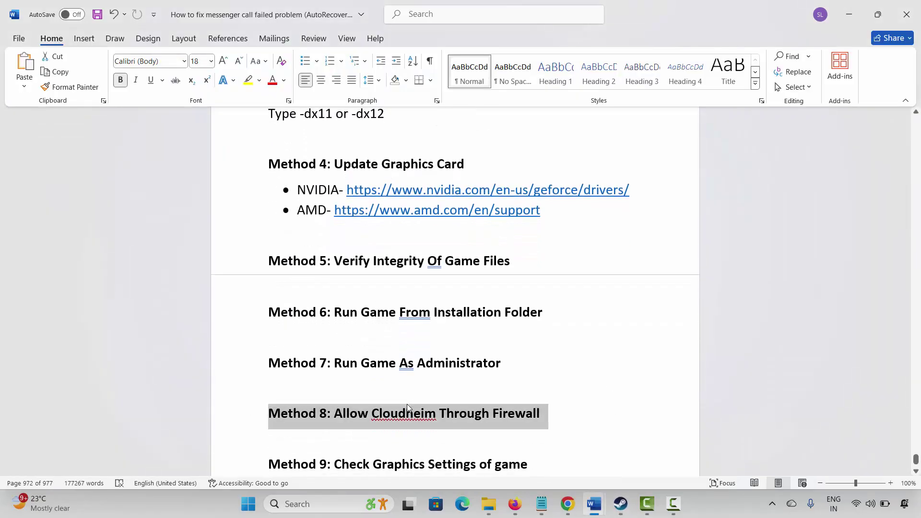
scroll(407, 404, down, 3)
From Windows Security, unlock the firewall's allowed apps list for editing and select the Cloudheim Demo entry.
click(317, 494)
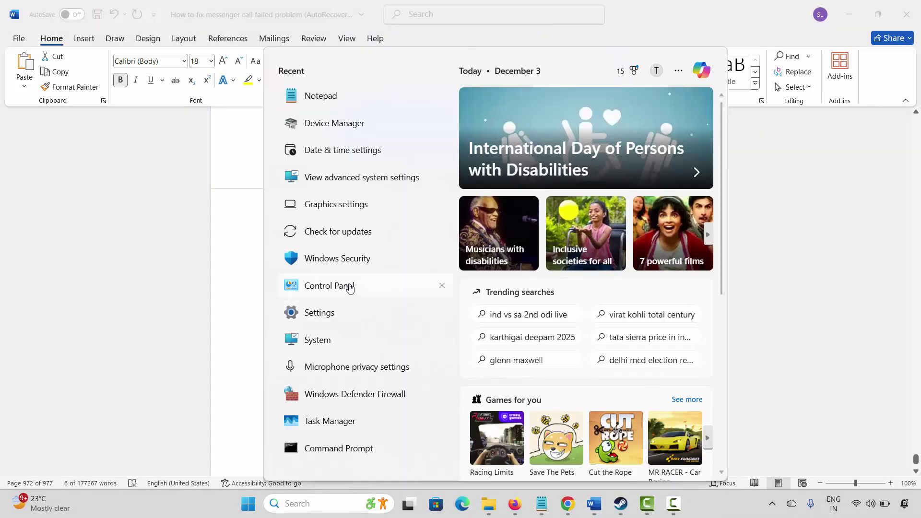
click(350, 259)
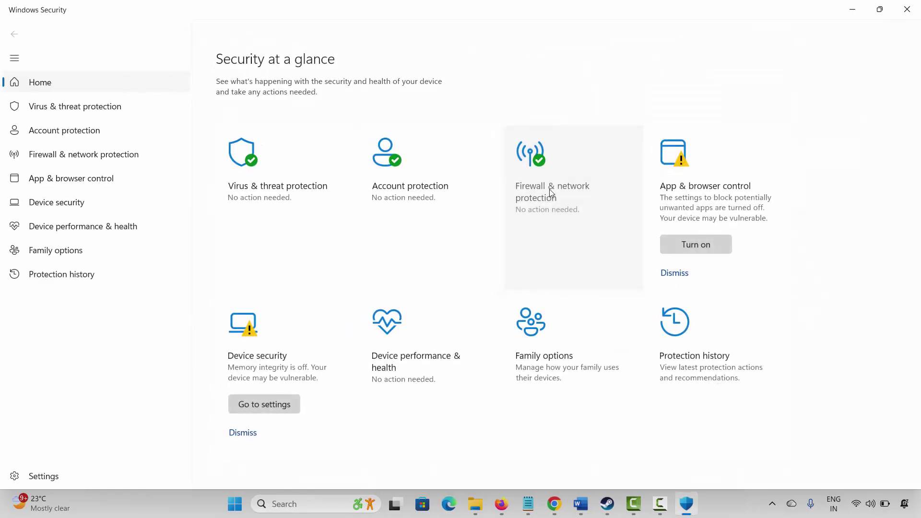
click(550, 191)
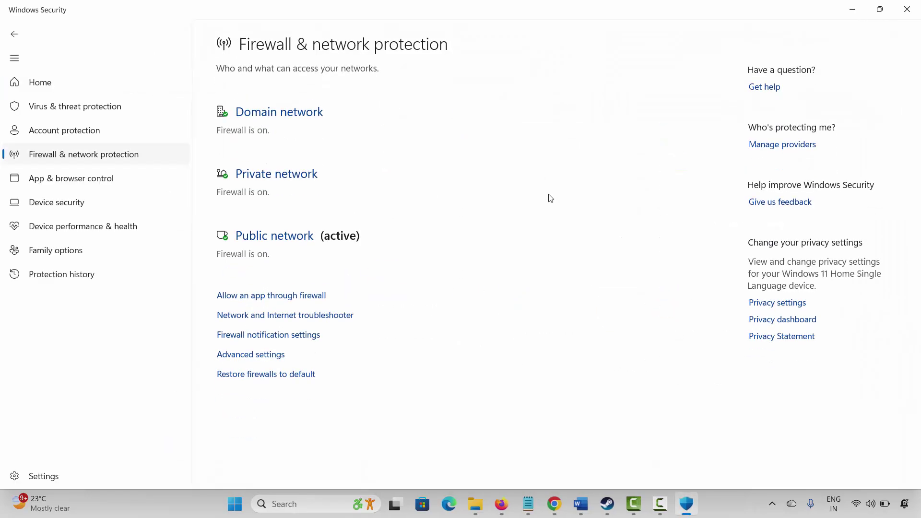
click(294, 296)
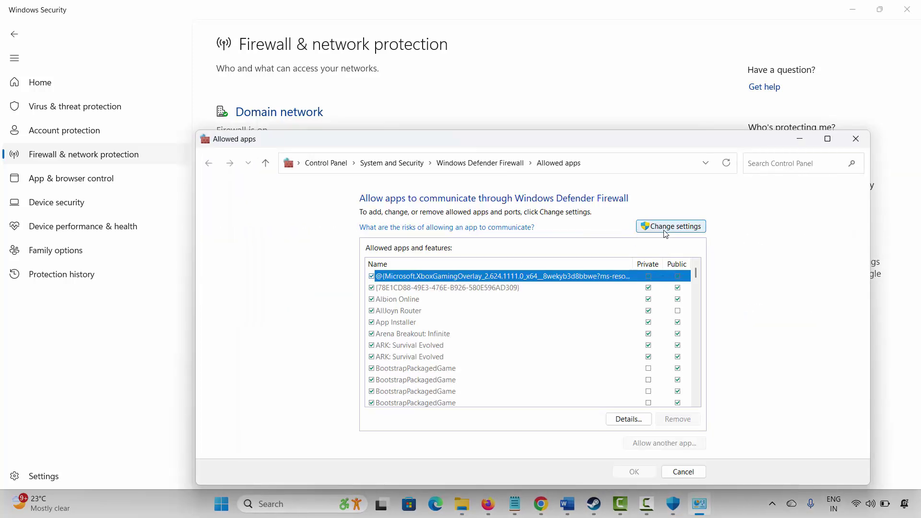
click(665, 230)
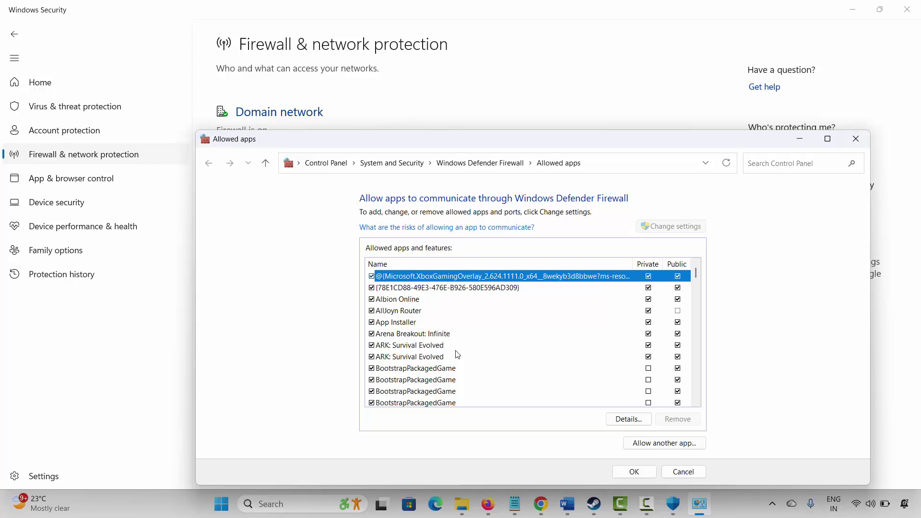
scroll(451, 351, down, 4)
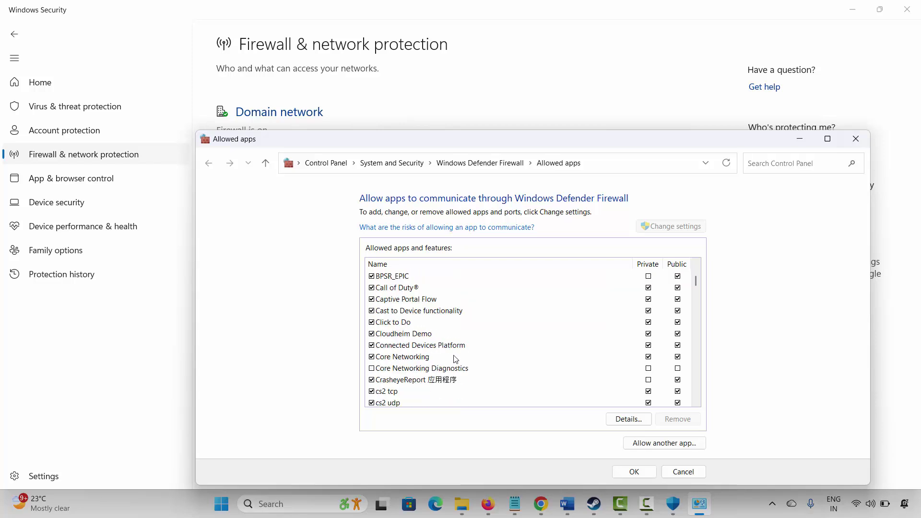
click(424, 335)
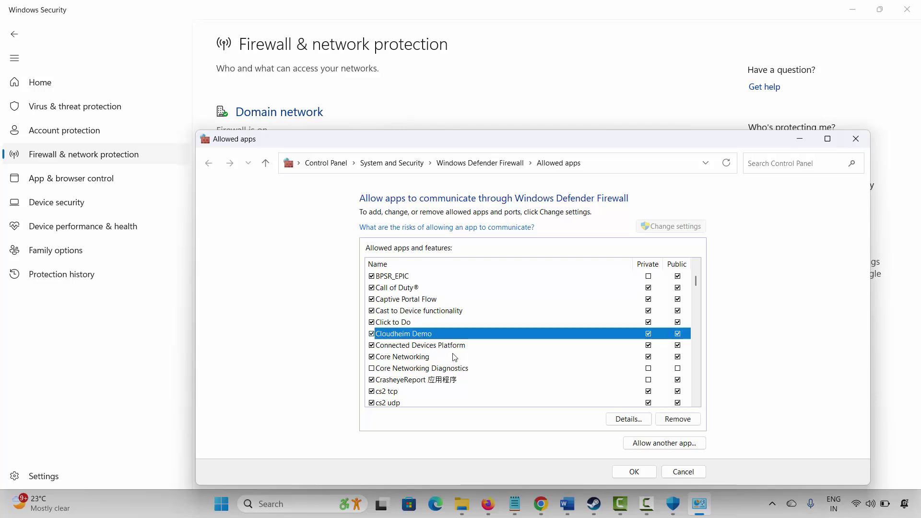
Start adding another allowed app by browsing to the SteamLibrary common folder, and cancel the addition.
click(668, 444)
click(616, 380)
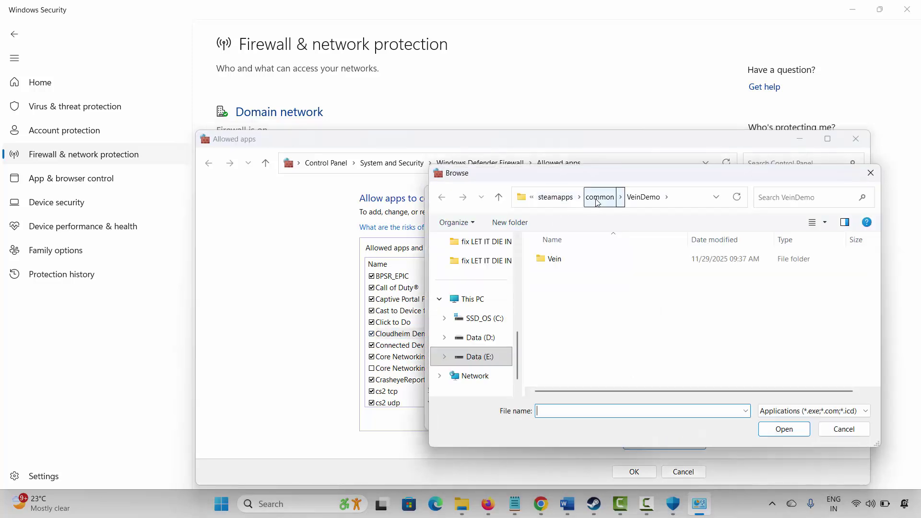
click(598, 198)
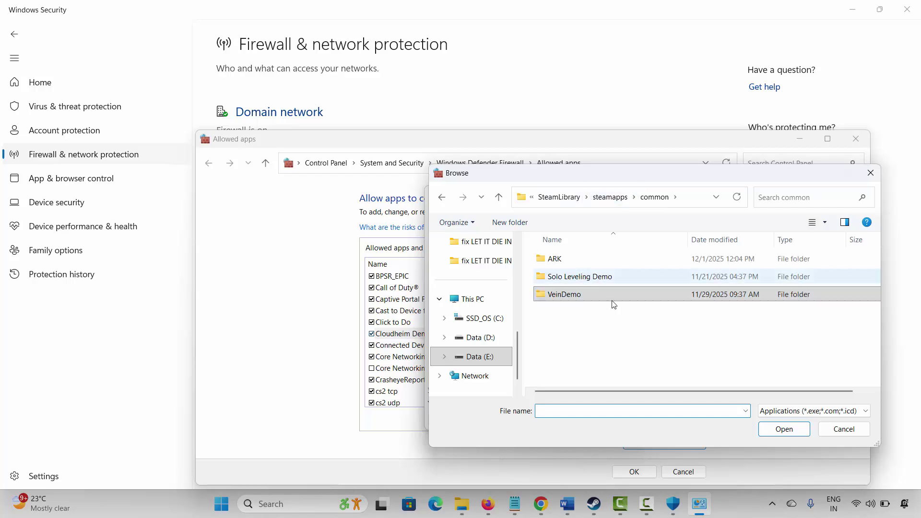
click(844, 429)
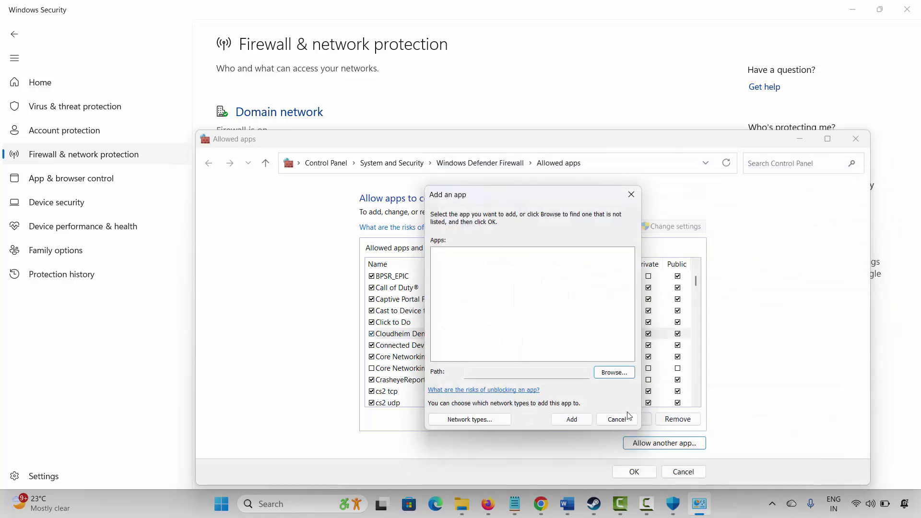
click(625, 418)
Select the Cloudheim Demo entry to check its network permissions, close the firewall windows, and go to Method 9 in the document.
click(422, 335)
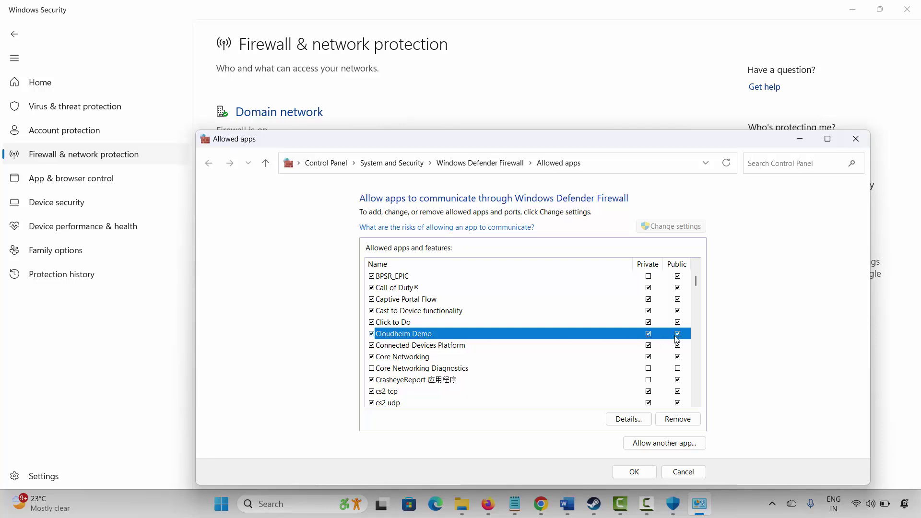
click(851, 146)
click(907, 9)
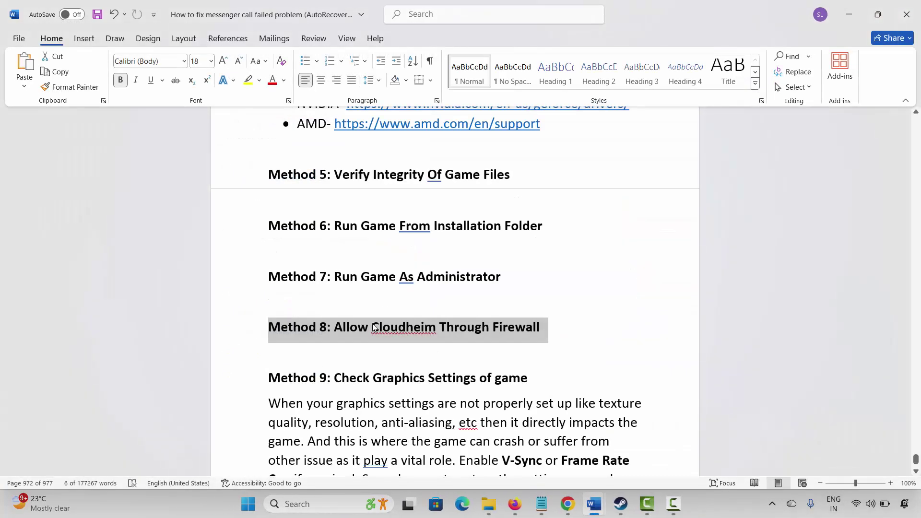
scroll(384, 318, down, 1)
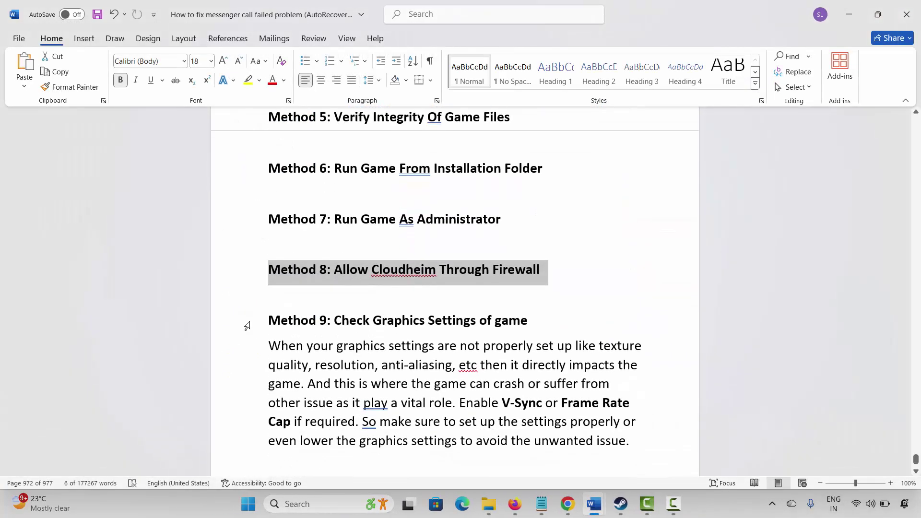
Read through Method 9 about checking the game's graphics settings, and highlight the "Method 10: Disable In-Game Overlays" heading.
click(247, 322)
click(383, 366)
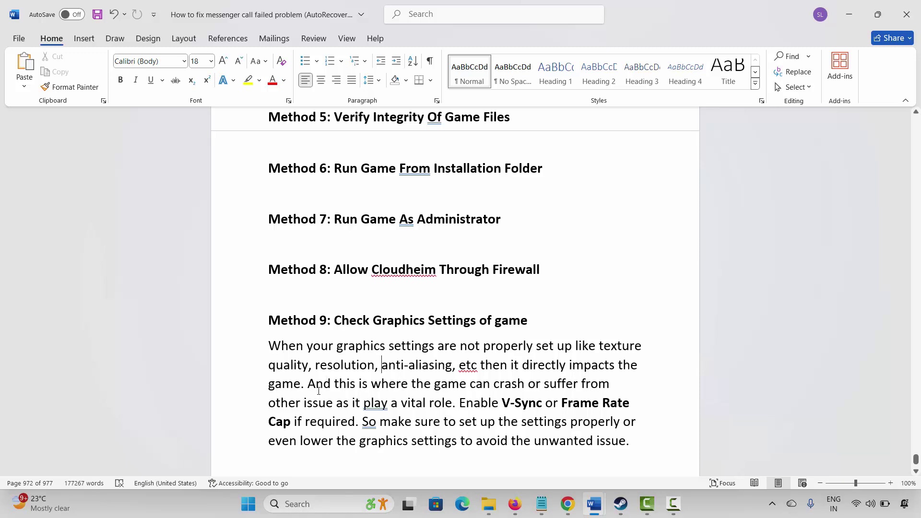
scroll(320, 393, down, 1)
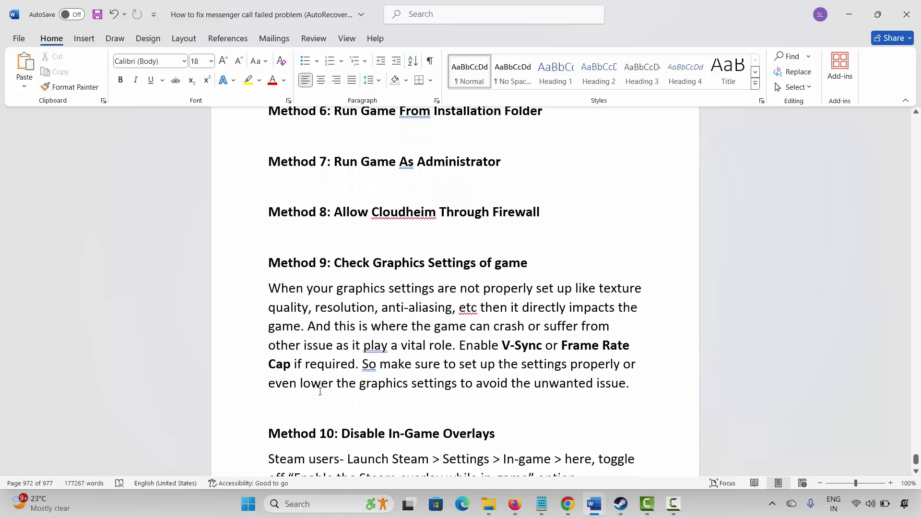
scroll(320, 391, down, 3)
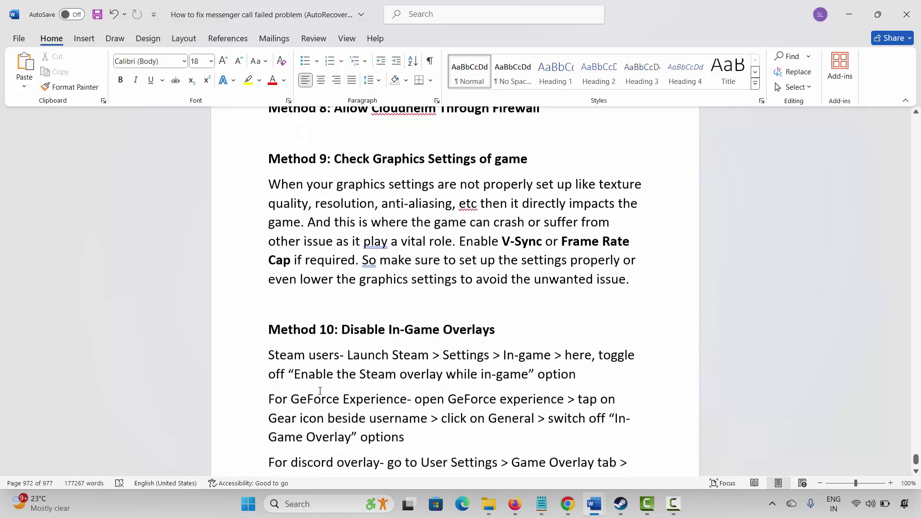
click(244, 265)
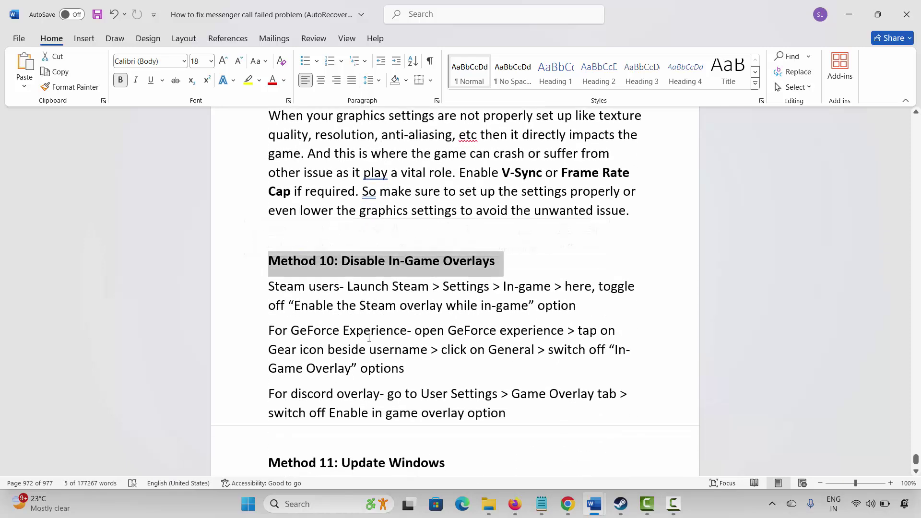
Switch to Steam, toggle "Enable the Steam Overlay while in-game" on and back off in the In Game settings, and close them.
click(621, 504)
click(29, 10)
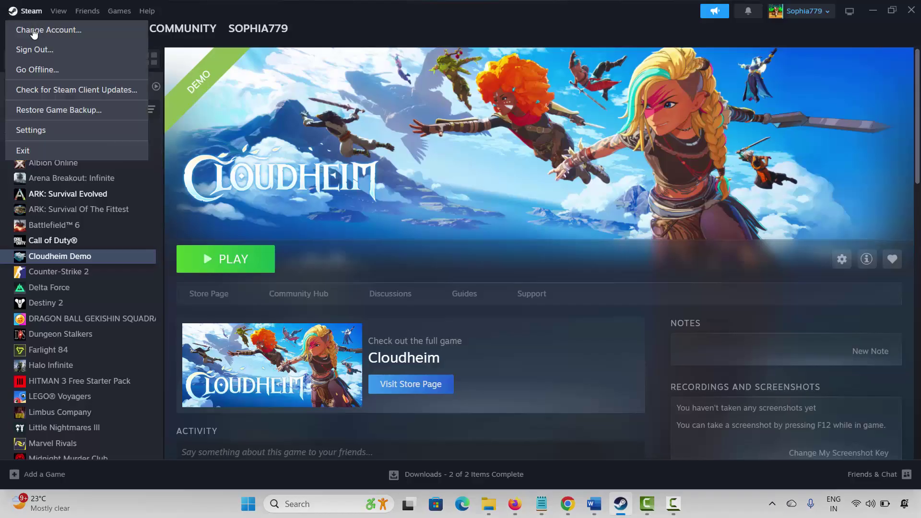
click(50, 128)
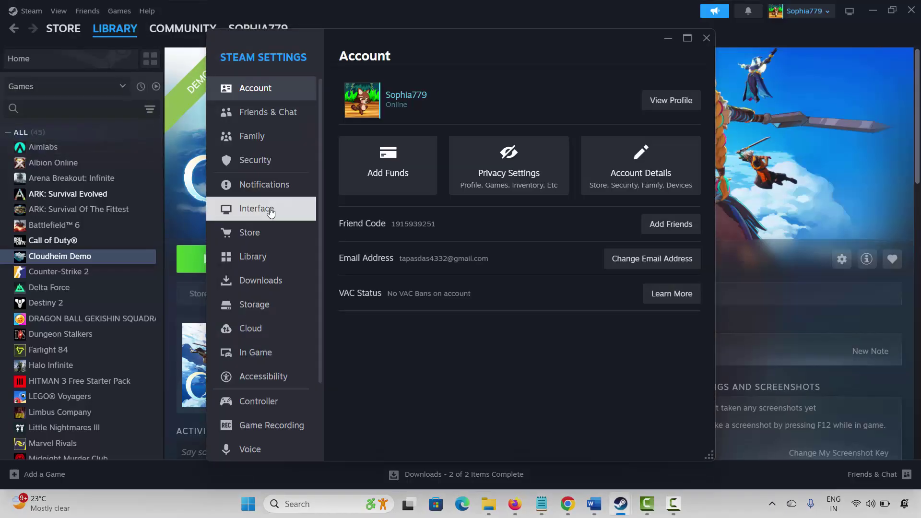
click(267, 354)
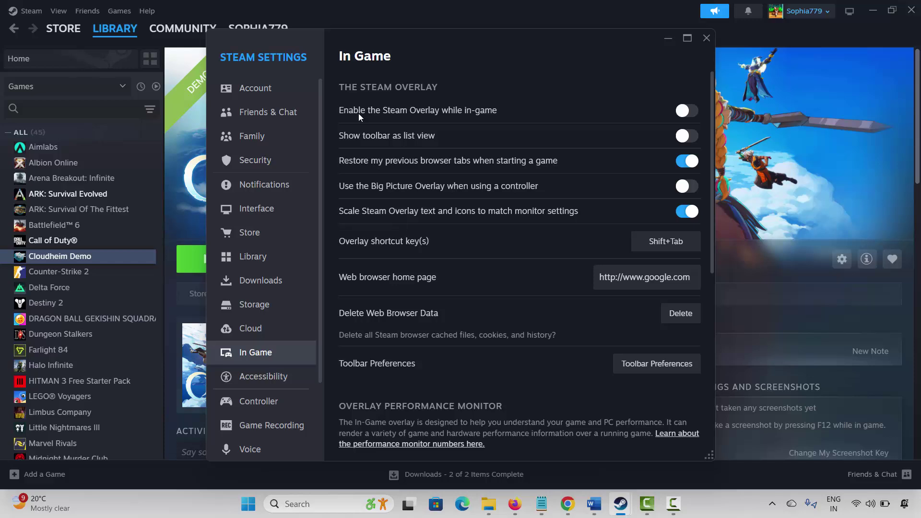
click(684, 112)
click(684, 113)
click(707, 39)
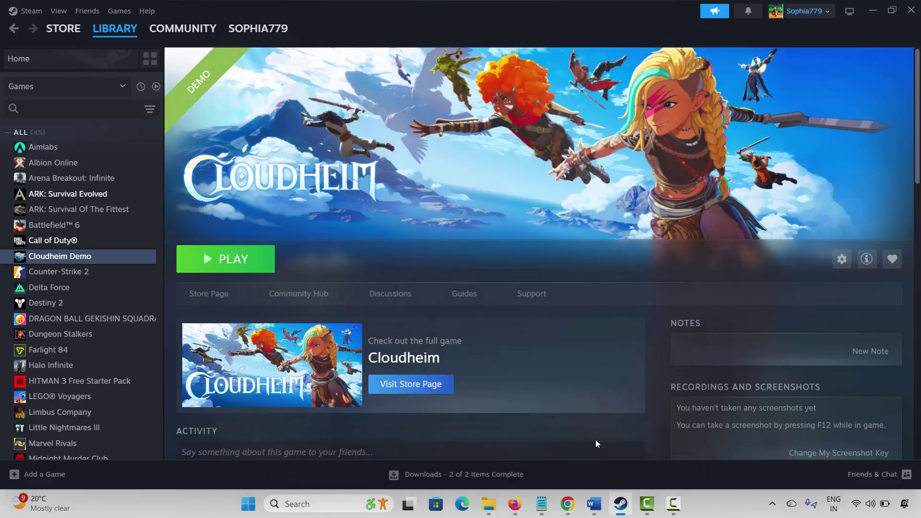
Return to the Word document and highlight the key phrases of the GeForce Experience overlay instructions under Method 10.
click(621, 505)
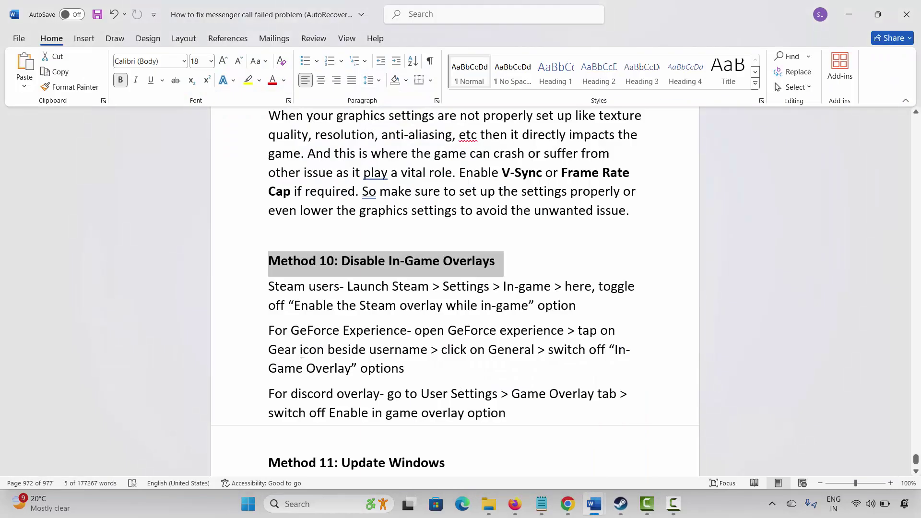
drag(284, 330, 408, 331)
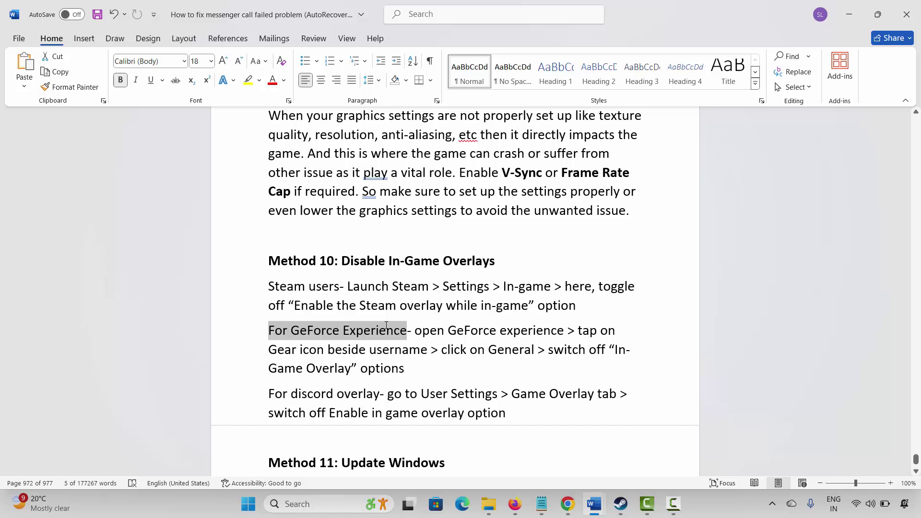
click(468, 341)
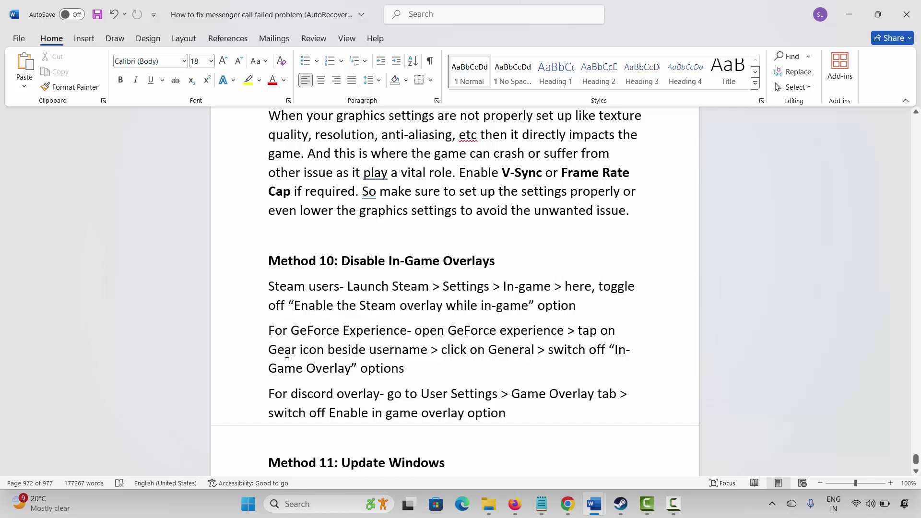
drag(287, 355, 511, 353)
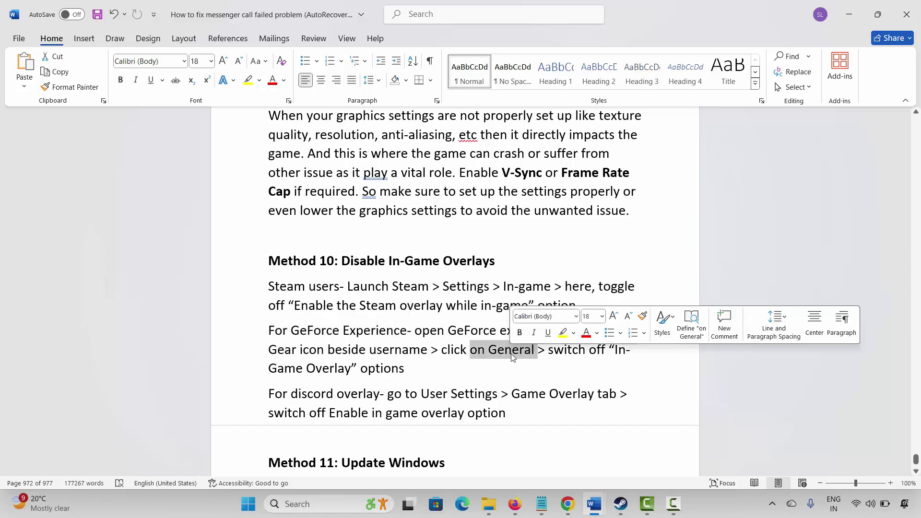
drag(277, 370, 362, 370)
Highlight the key phrases of the discord overlay instructions under Method 10, including "Game Overlay" and "off Enable in game".
drag(270, 394, 358, 393)
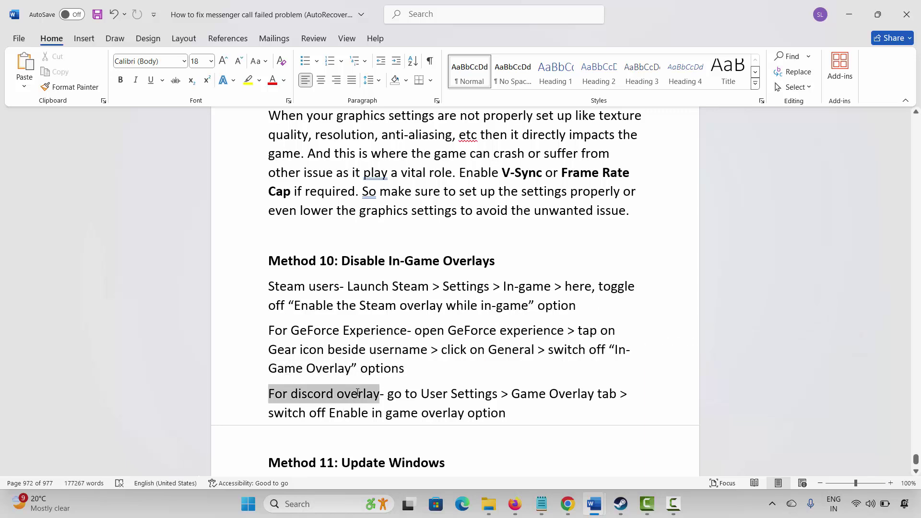
click(421, 394)
drag(539, 399, 597, 399)
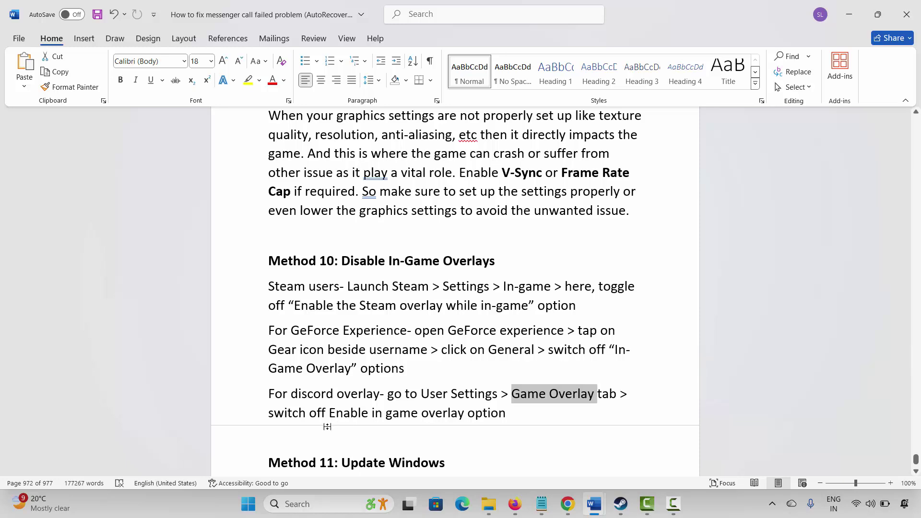
drag(310, 414, 417, 416)
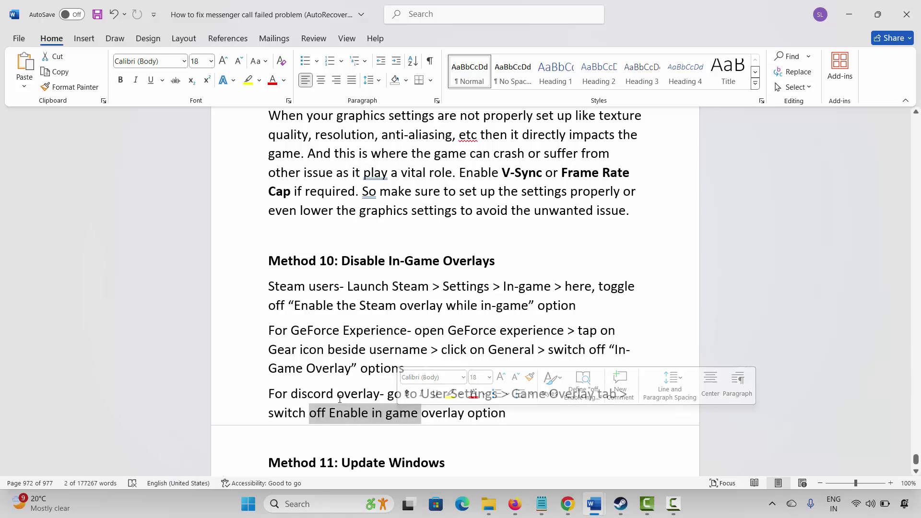
Highlight the "Method 11: Update Windows" heading and open Check for updates from the Windows search.
scroll(326, 393, down, 3)
click(323, 393)
click(243, 381)
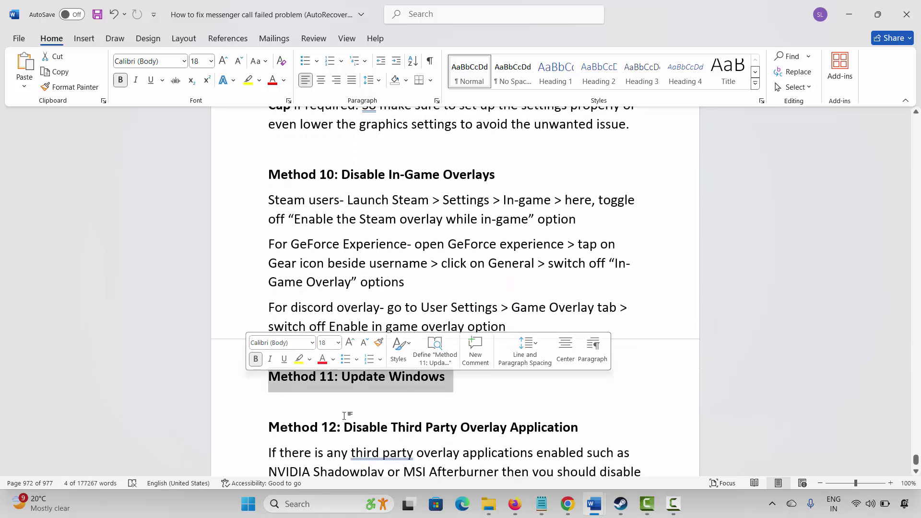
click(242, 402)
click(315, 512)
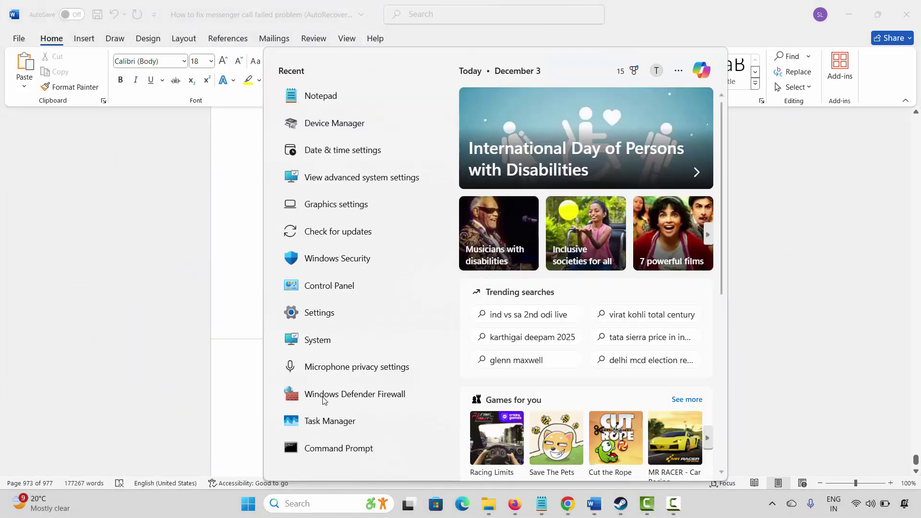
click(345, 232)
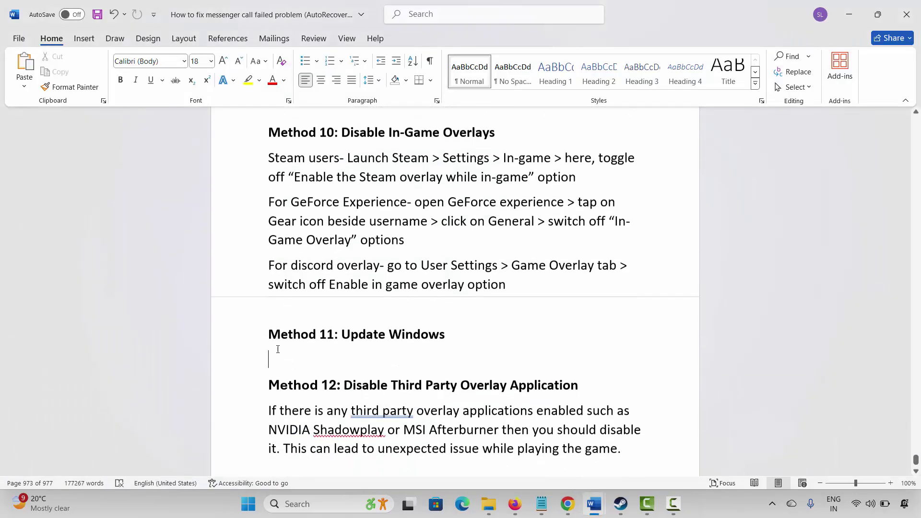
Highlight the "Method 12: Disable Third Party Overlay Application" heading in the Word document and read its paragraph.
scroll(274, 351, down, 2)
click(251, 352)
click(445, 367)
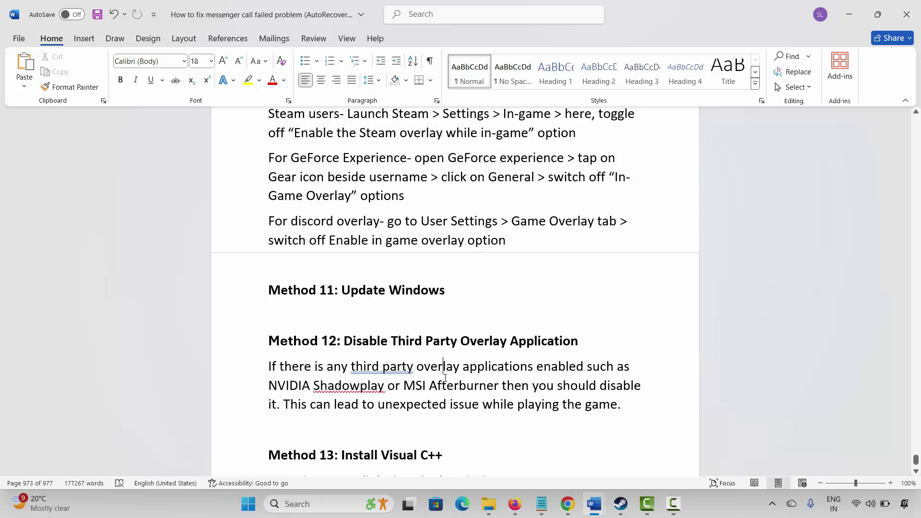
scroll(446, 378, down, 3)
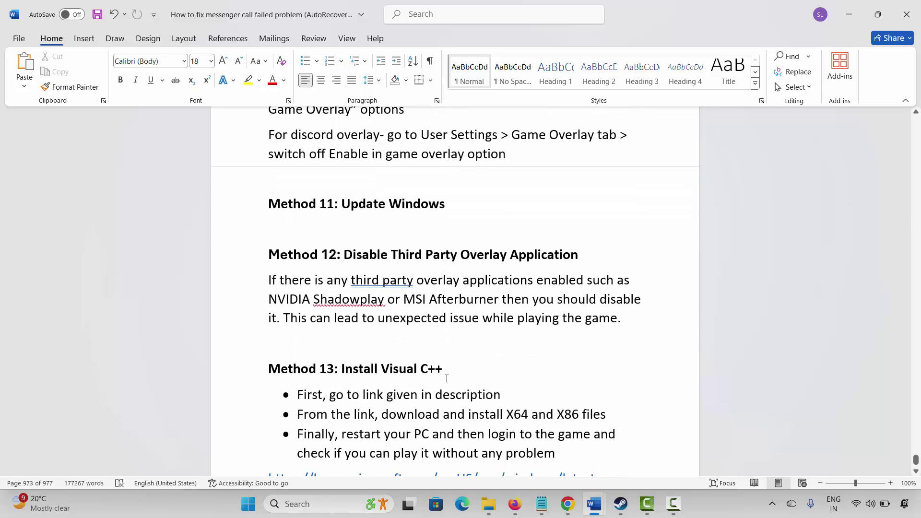
Highlight the "Method 13: Install Visual C++" heading, and select and copy the learn.microsoft.com link below its steps.
click(257, 339)
click(359, 367)
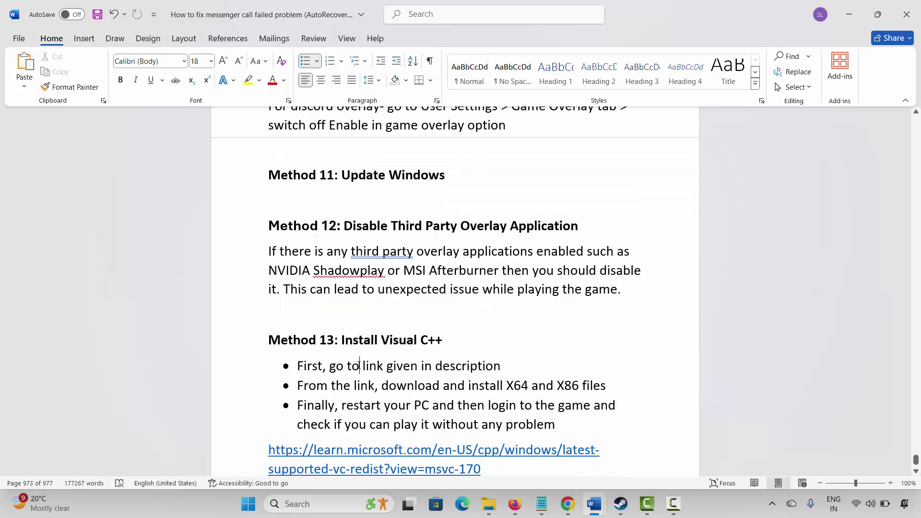
scroll(359, 366, down, 1)
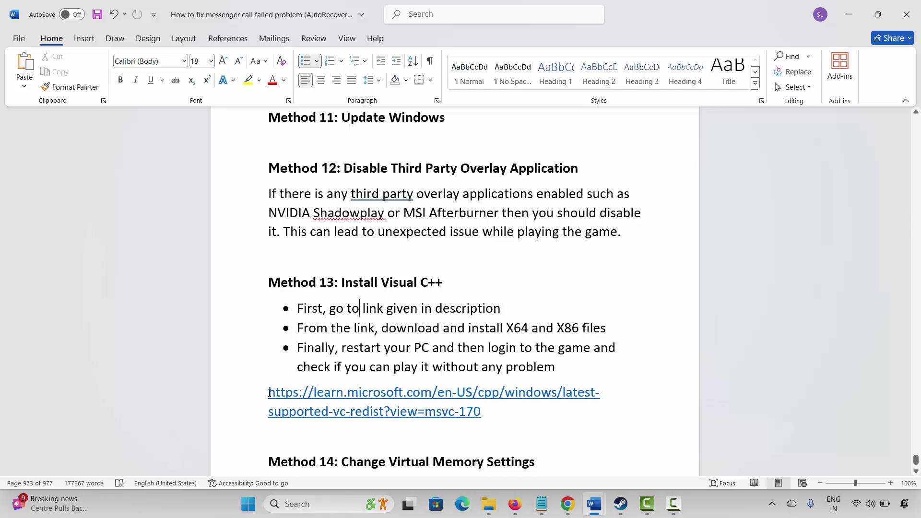
drag(270, 392, 482, 415)
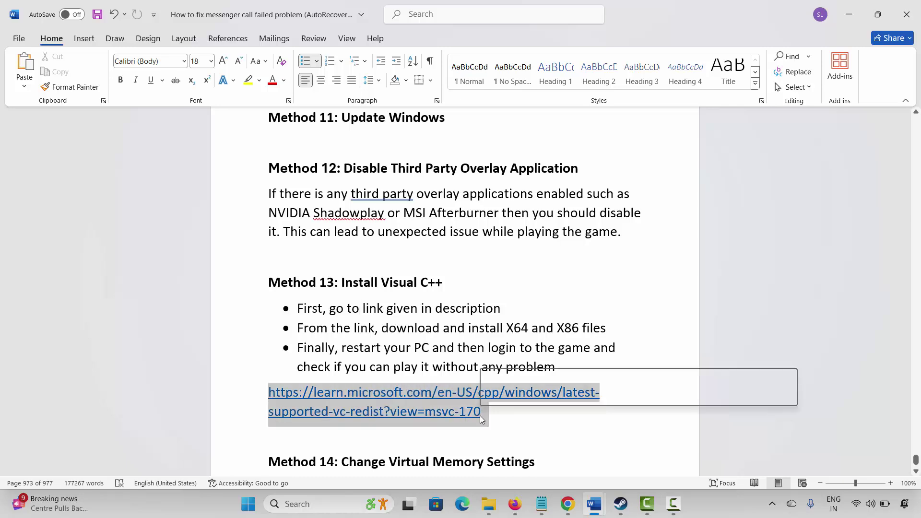
right_click(422, 409)
click(448, 162)
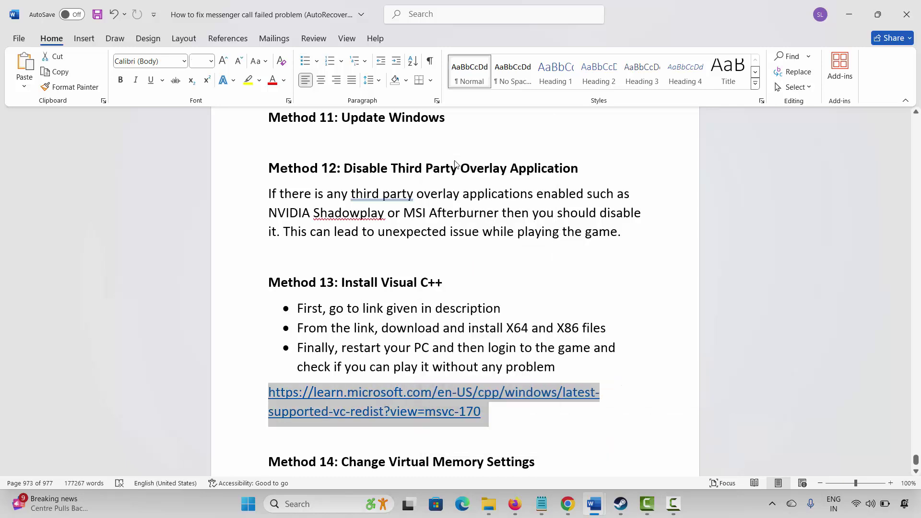
Switch to Chrome, download the X86 Visual C++ v14 Redistributable from the latest supported version table, and repair its installation.
click(568, 504)
scroll(393, 186, down, 10)
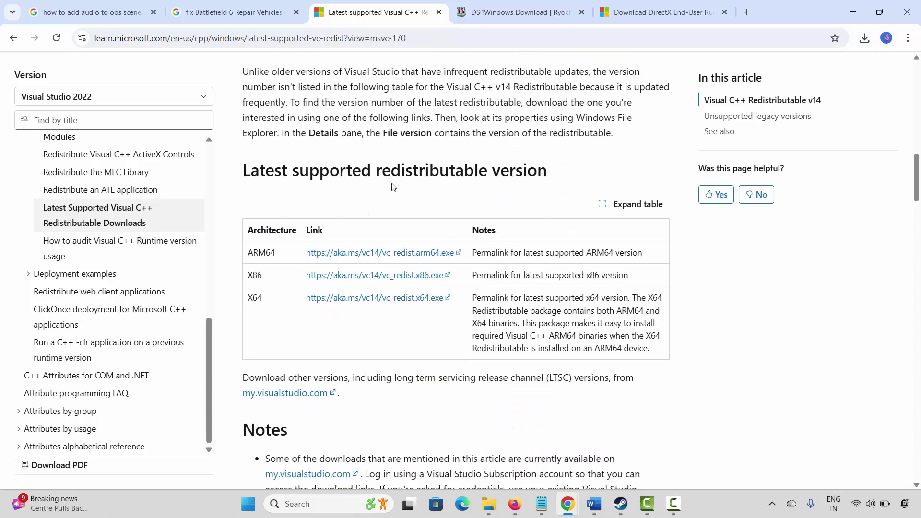
scroll(392, 187, down, 1)
click(396, 217)
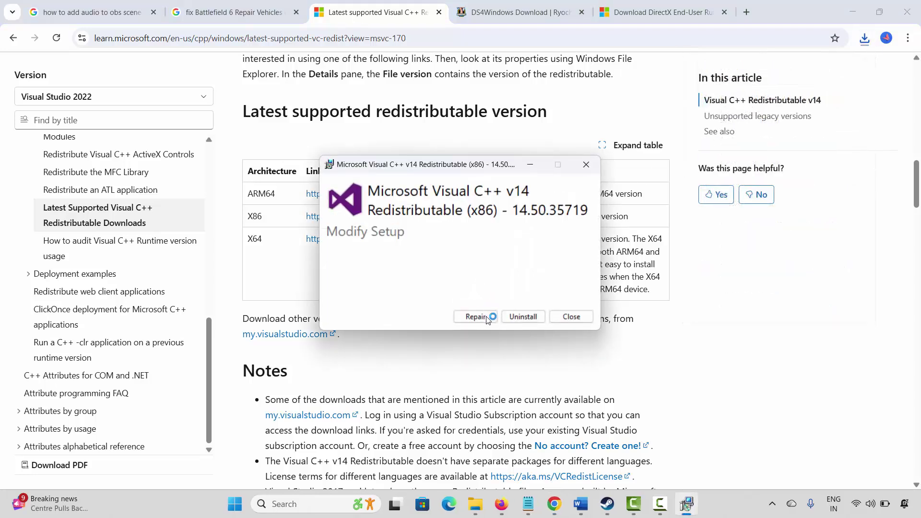
click(476, 318)
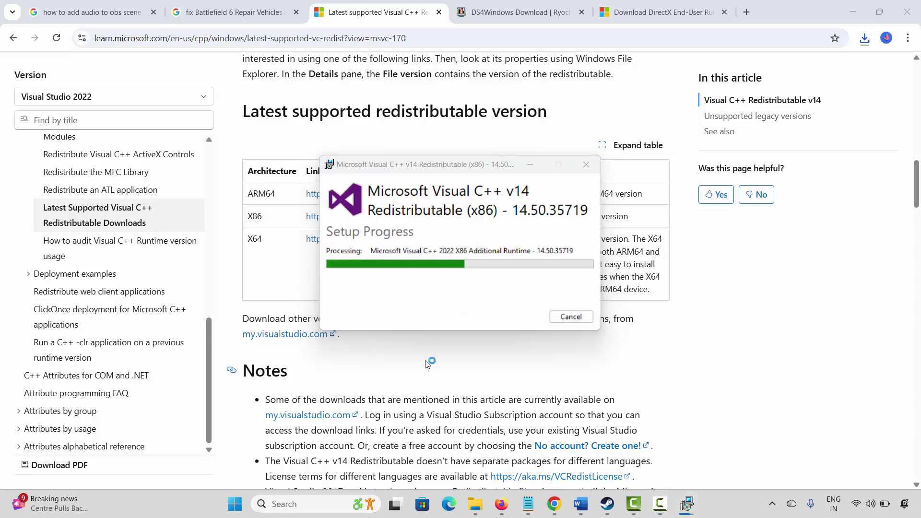
click(580, 318)
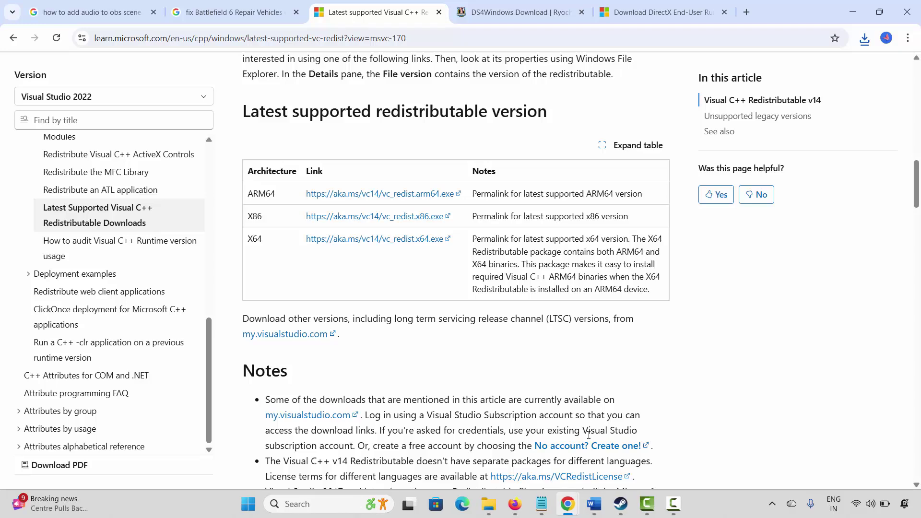
Return to the Word document and highlight the "Method 14: Change Virtual Memory Settings" heading.
mouse_move(594, 510)
click(526, 443)
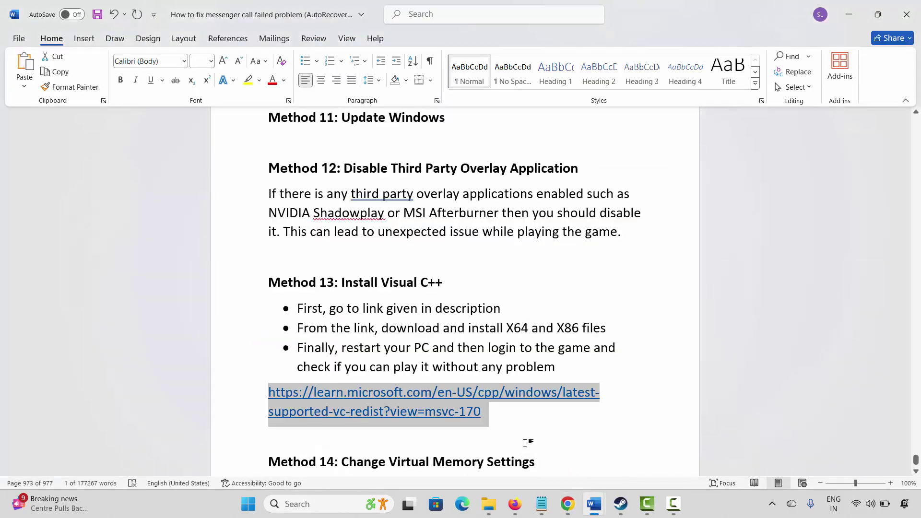
scroll(407, 361, down, 2)
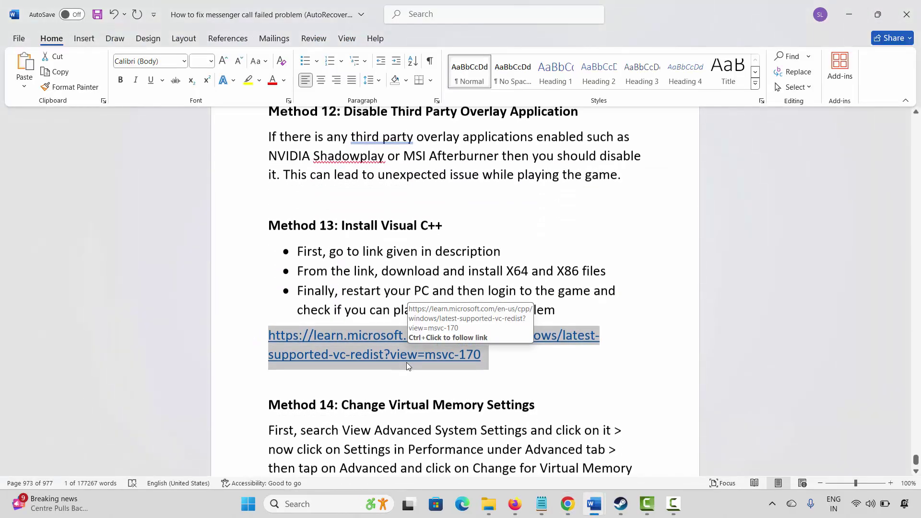
click(242, 353)
scroll(250, 365, down, 1)
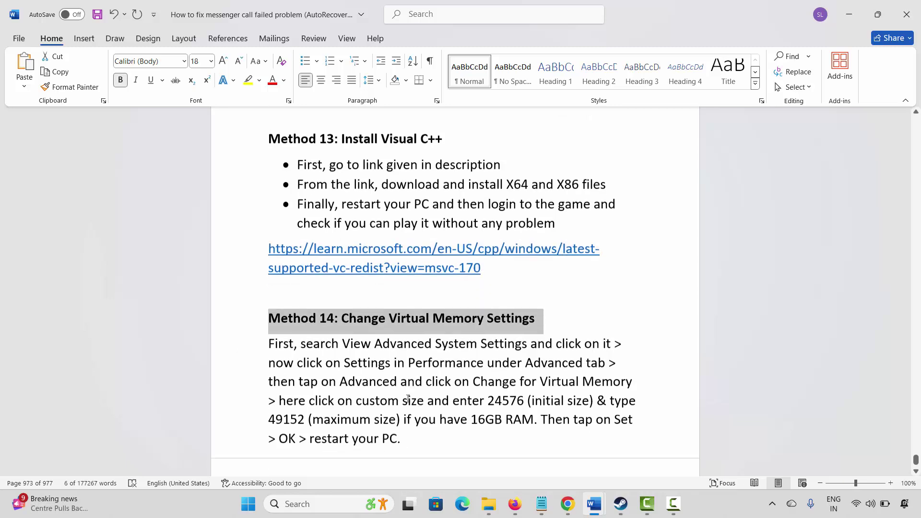
Open the Virtual Memory settings through the Performance options of the advanced system settings.
click(323, 504)
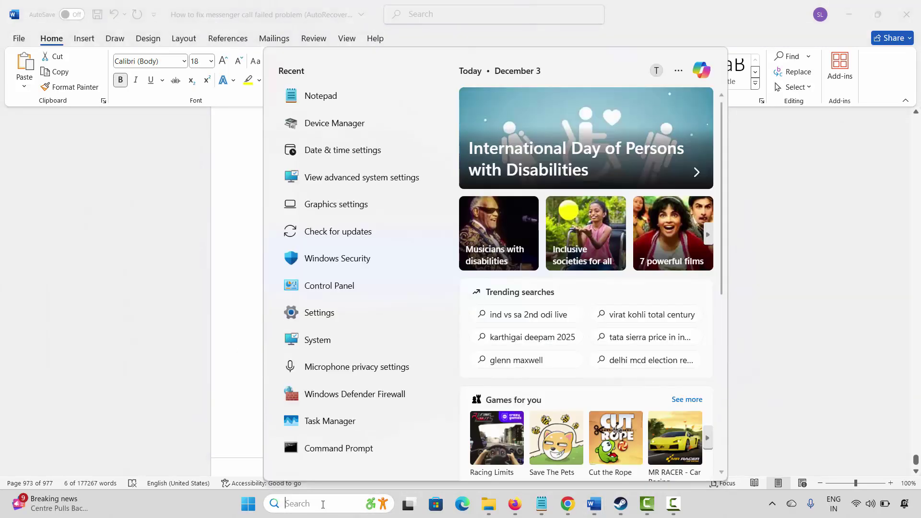
click(375, 178)
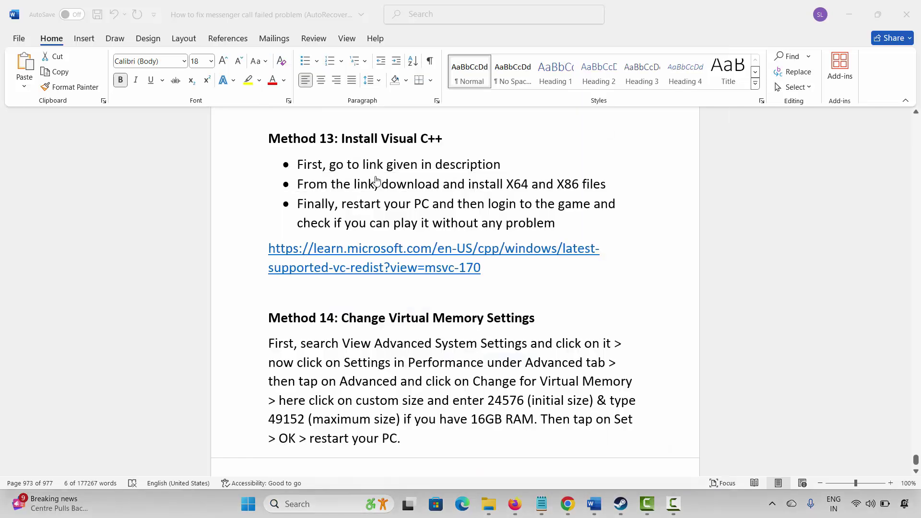
click(265, 138)
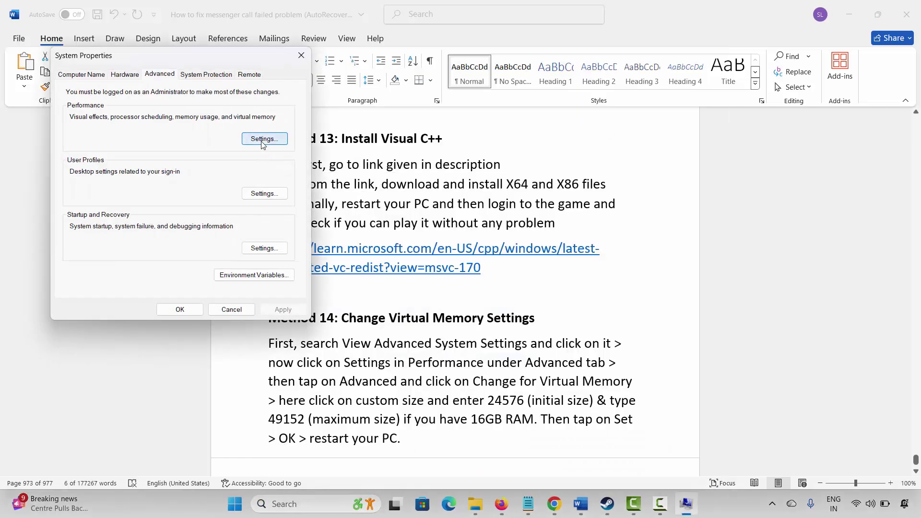
click(133, 118)
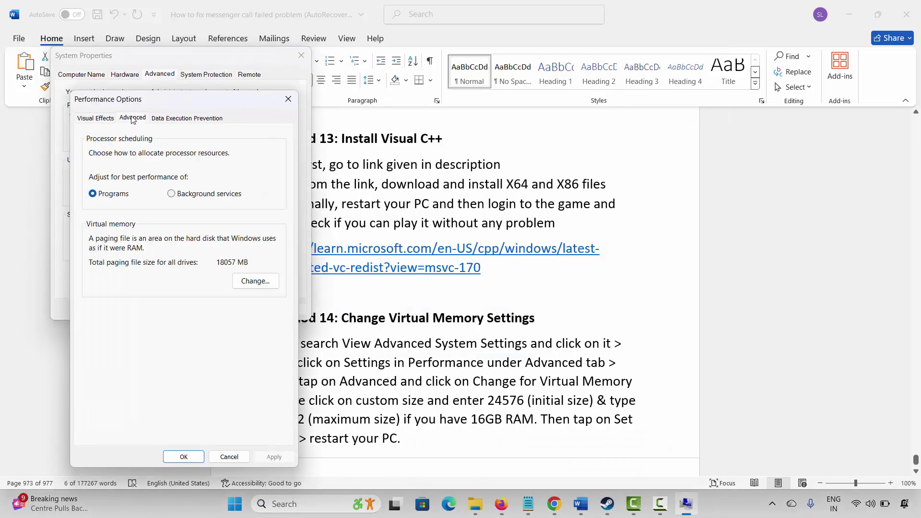
click(258, 285)
Enter a custom paging file size for drive C: with initial 12288 MB and maximum 24576 MB, and close all dialogs without applying it.
click(133, 205)
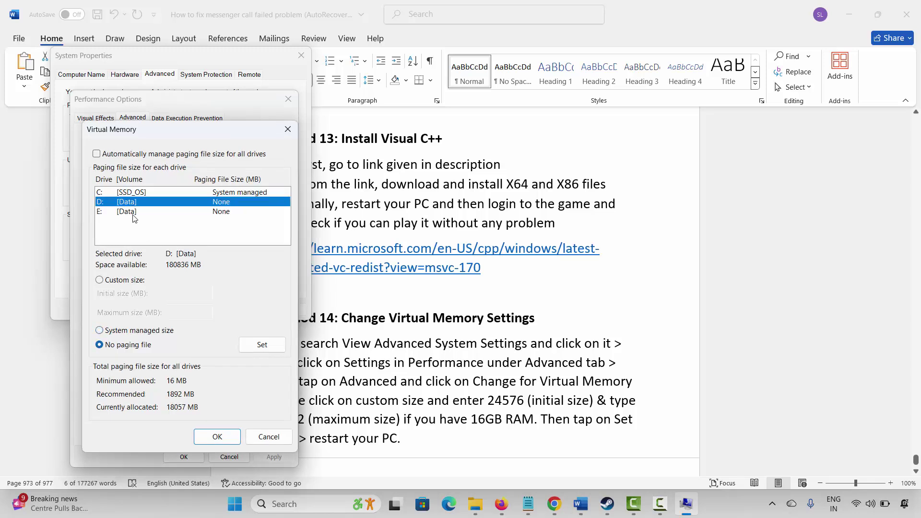
click(133, 212)
click(134, 193)
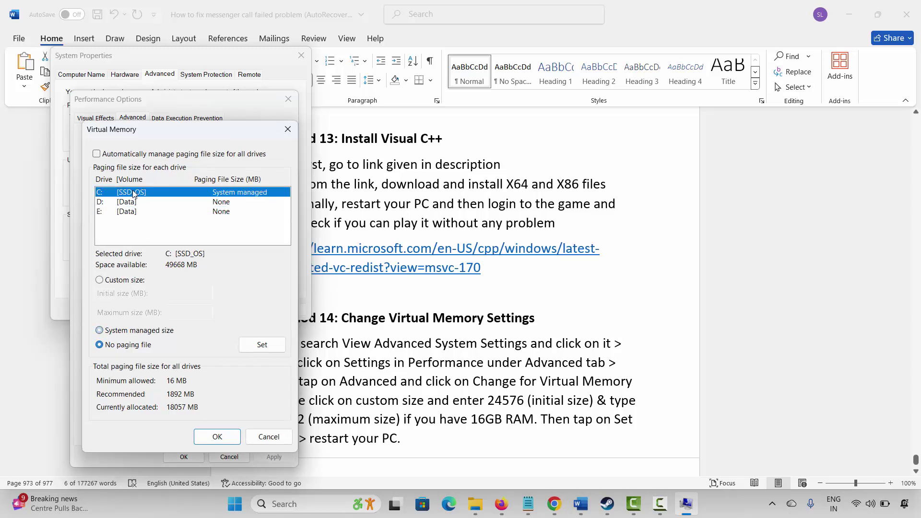
click(106, 281)
click(199, 287)
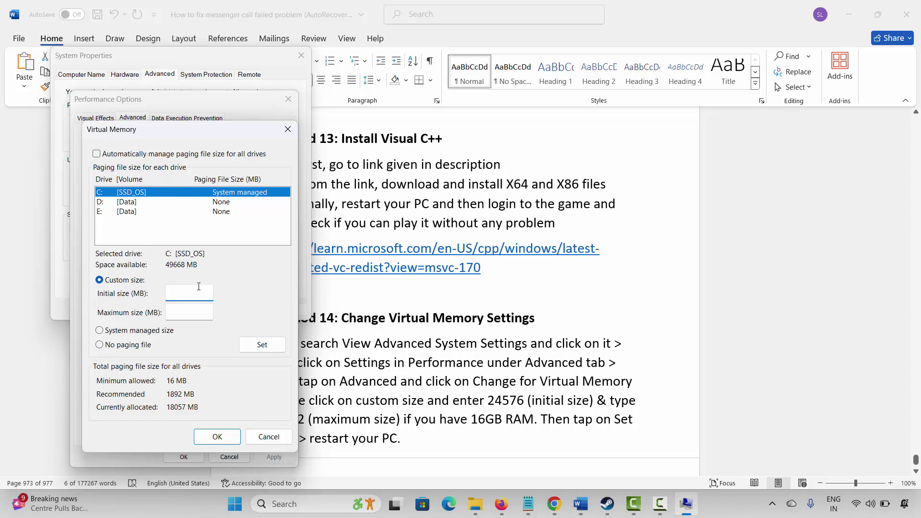
text(12288)
key(Tab)
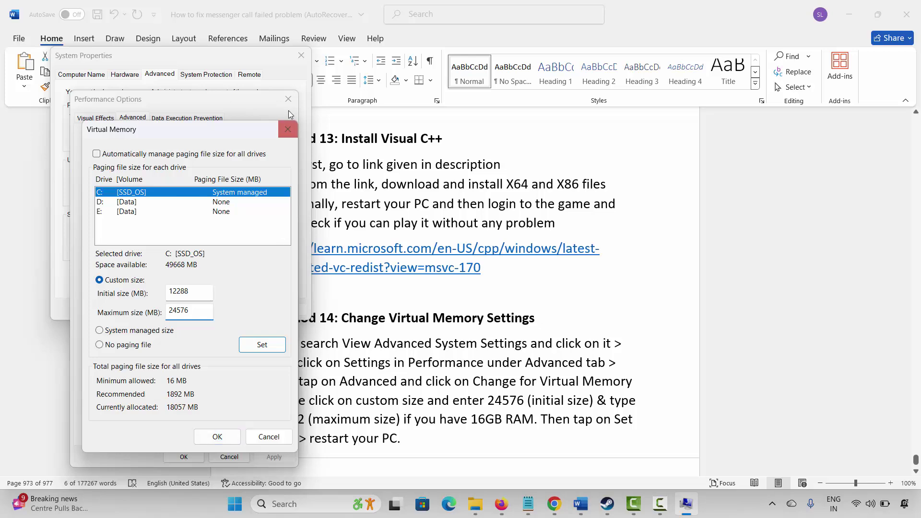
click(288, 130)
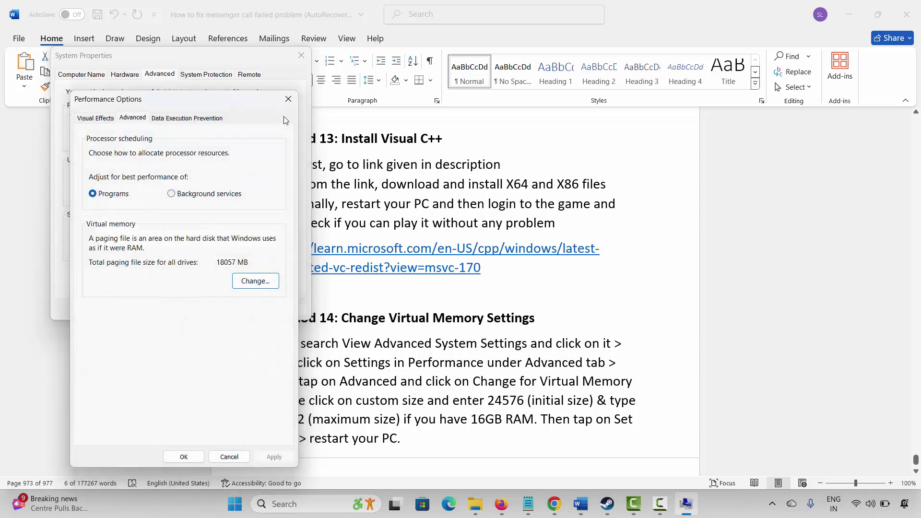
click(288, 99)
click(301, 55)
Go to the "Method 15: Run Game On Dedicated Graphics Card" heading in the Word document and open the Windows Graphics settings.
scroll(364, 345, down, 1)
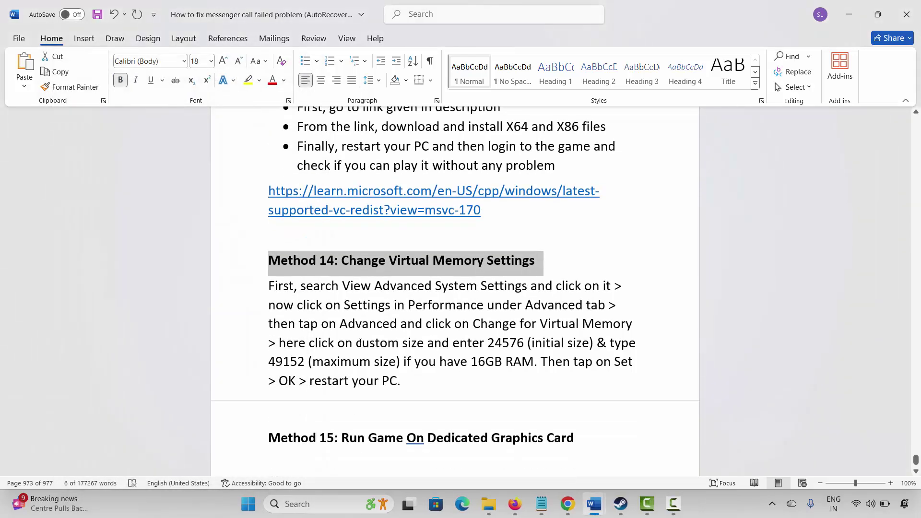
click(245, 450)
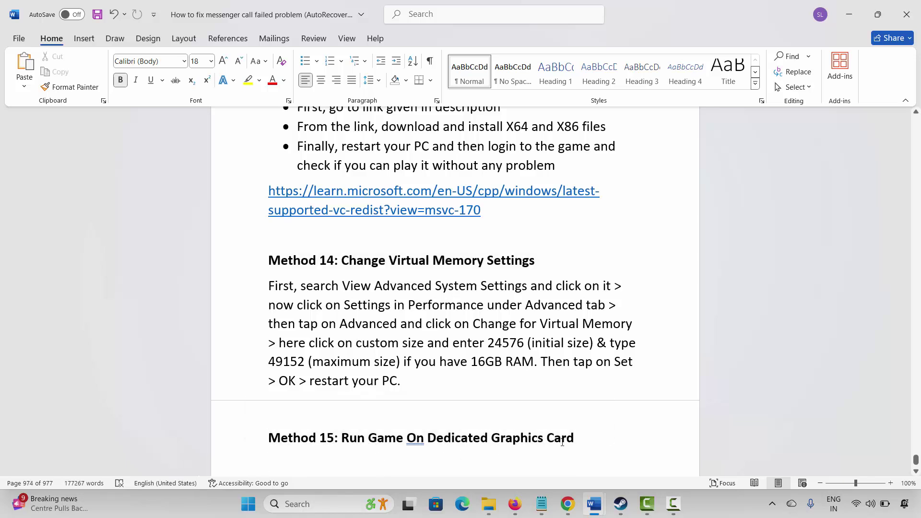
click(315, 499)
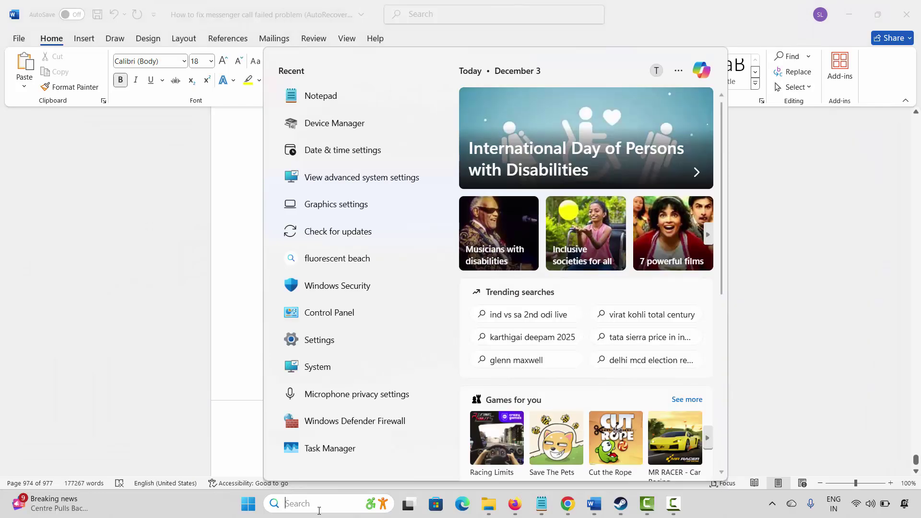
click(343, 212)
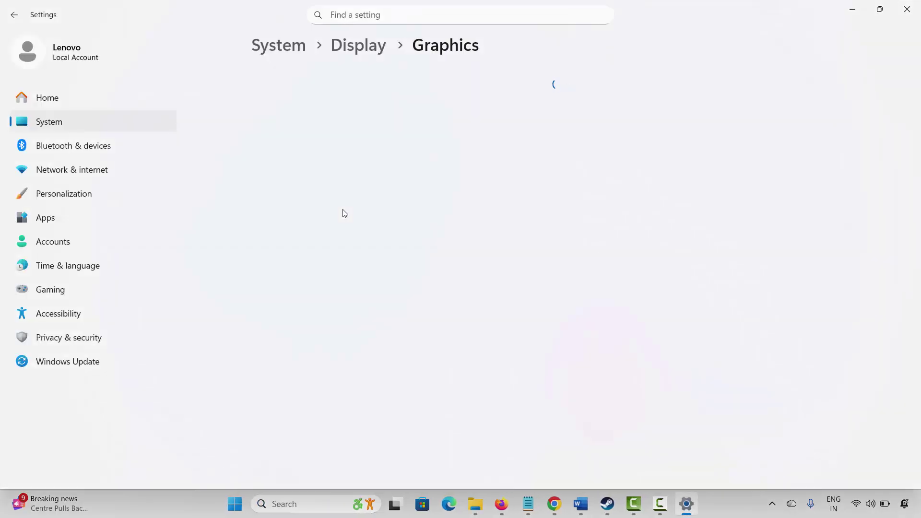
Add the CloudheimSteamDemo application from the Cloudheim Demo folder in Steam's common folder as a desktop app with custom graphics settings.
scroll(649, 340, down, 4)
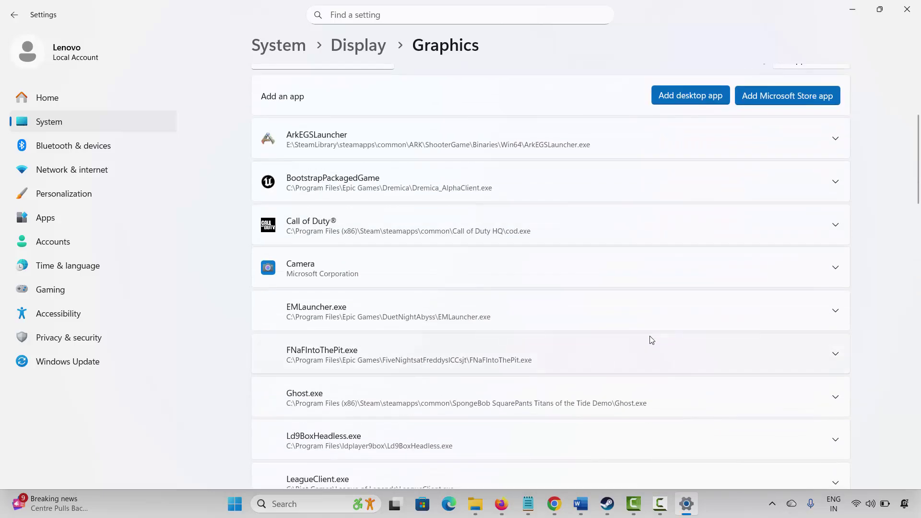
scroll(672, 323, up, 4)
click(688, 289)
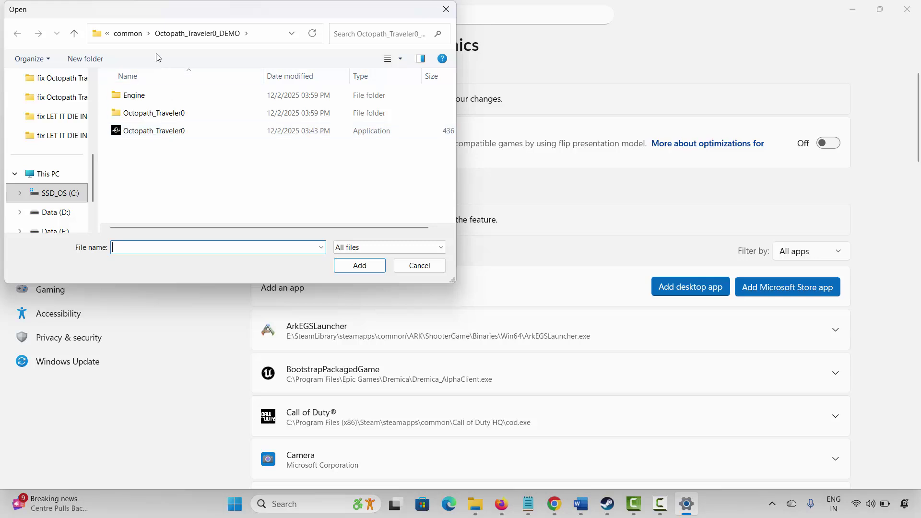
click(129, 33)
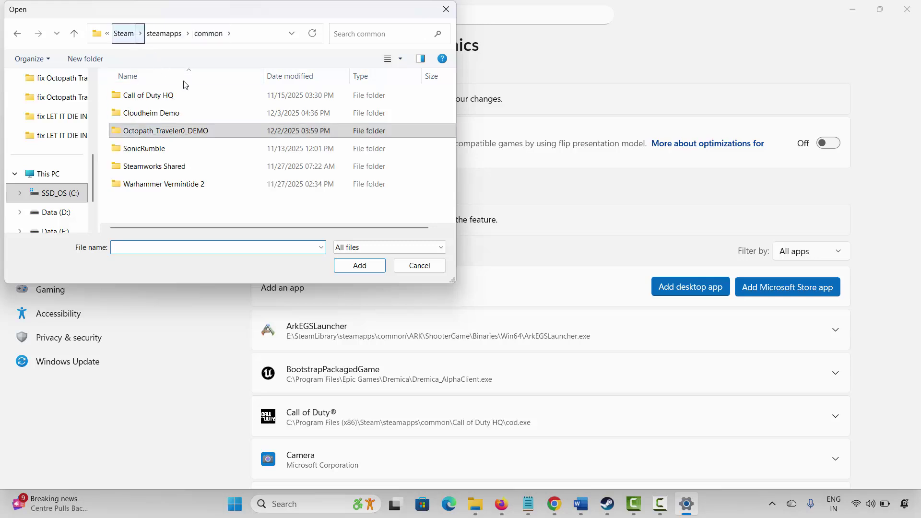
double_click(158, 118)
click(166, 131)
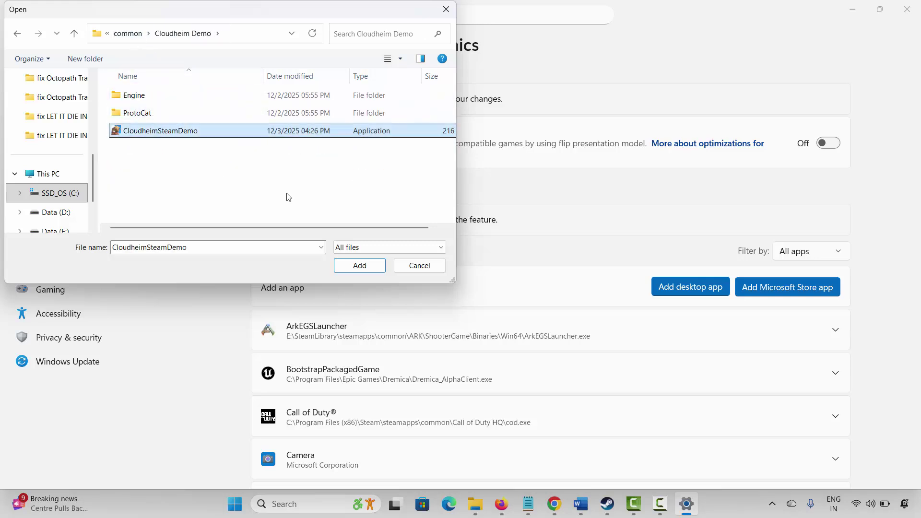
click(363, 268)
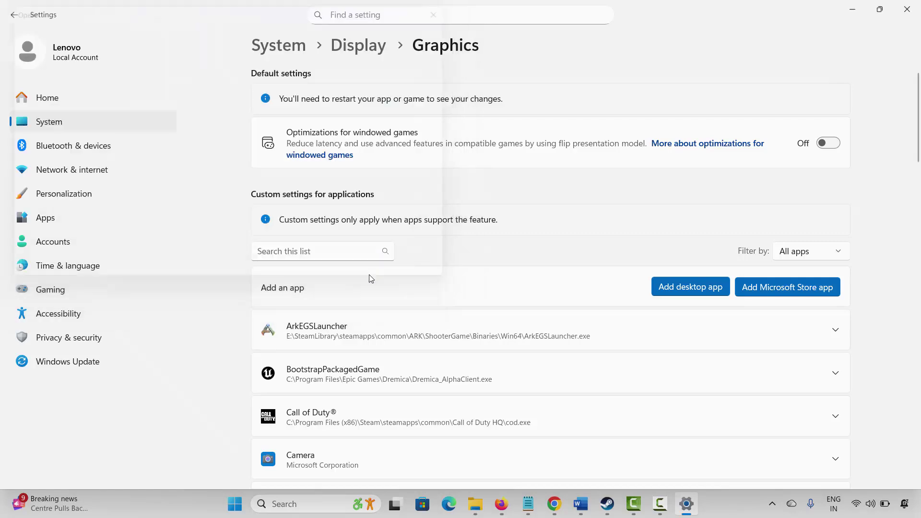
Set the GPU preference of the CloudheimSteamDemo.exe entry to High Performance (Intel(R) UHD Graphics) and close Settings.
scroll(697, 418, down, 2)
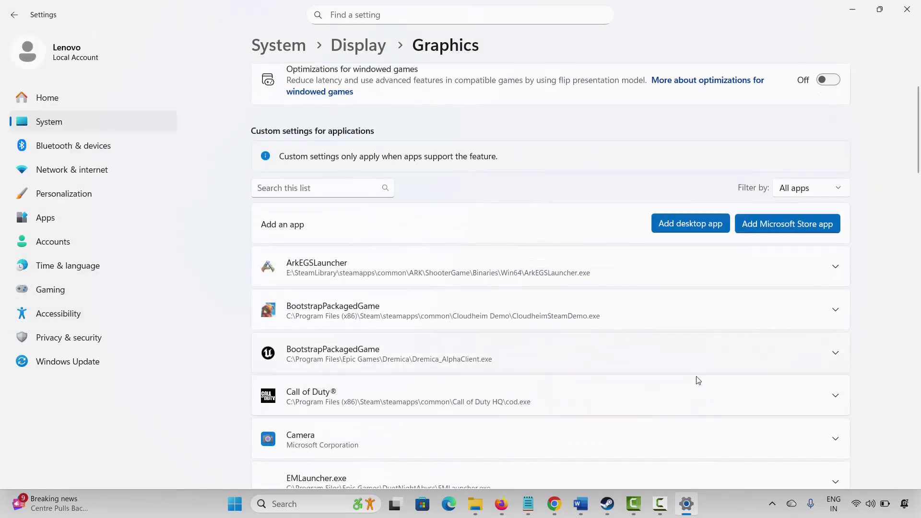
scroll(701, 380, down, 3)
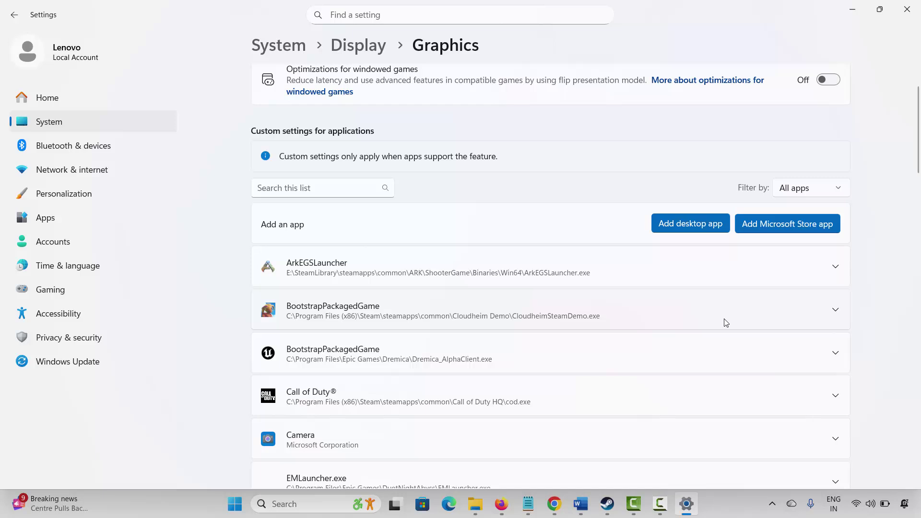
click(836, 312)
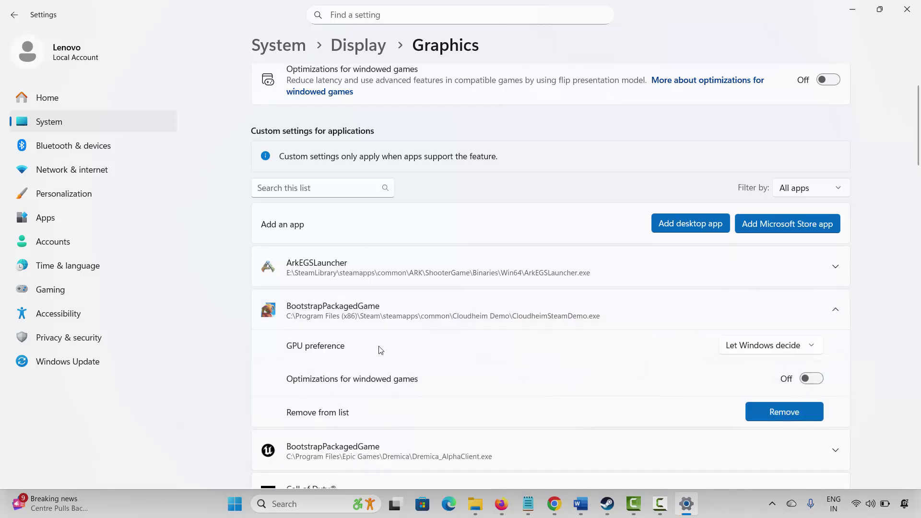
click(759, 346)
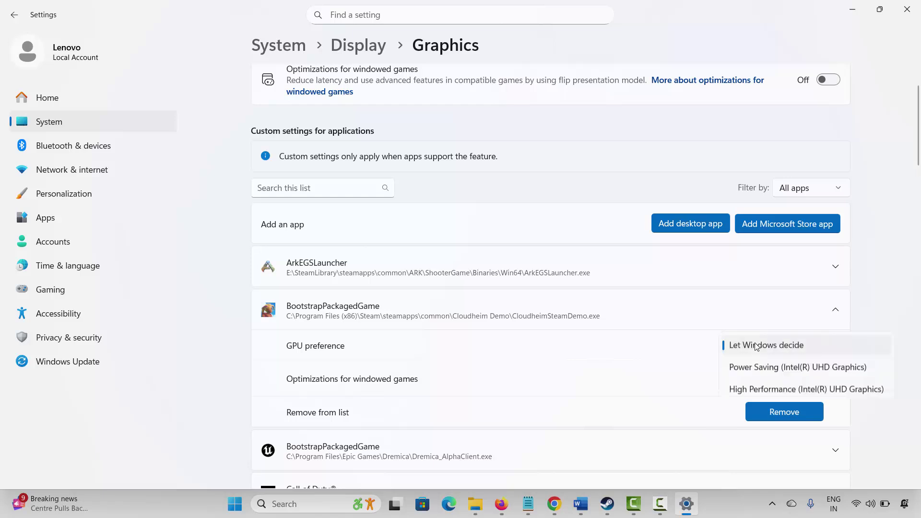
click(768, 389)
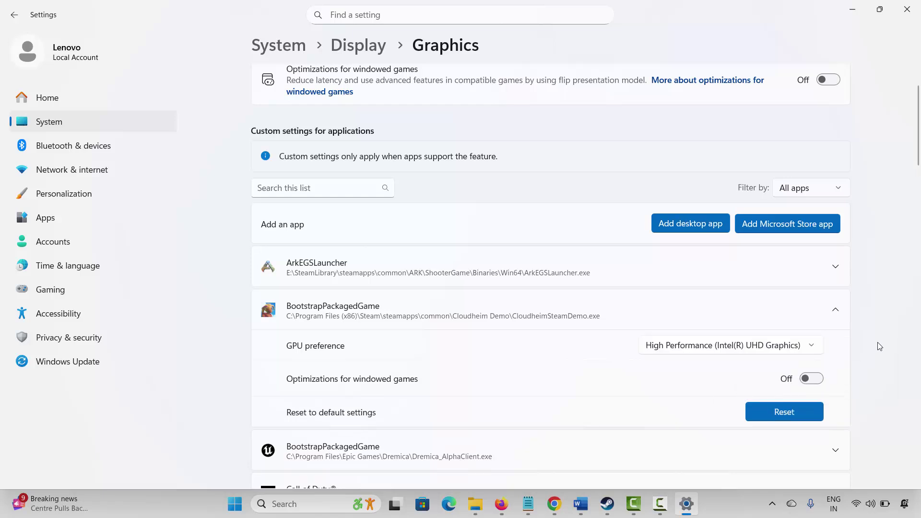
click(906, 10)
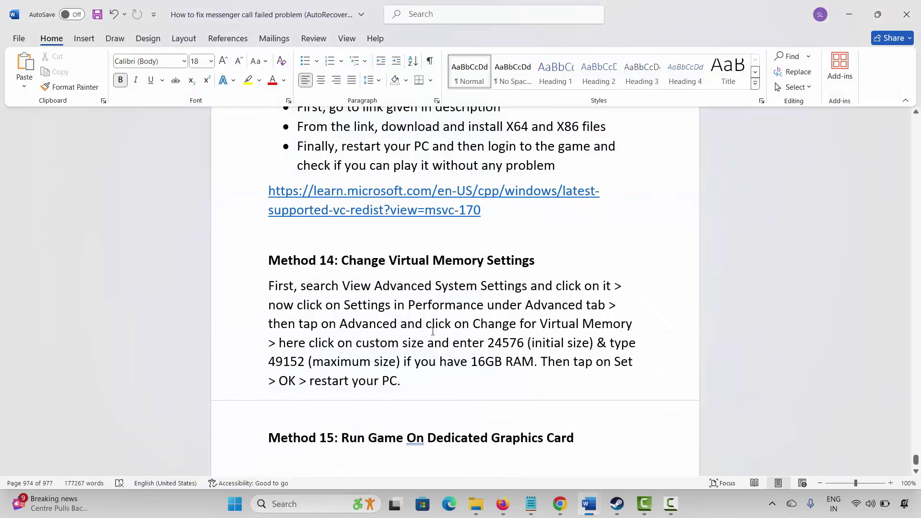
Highlight the "Method 16: Reinstall Cloudheim Game" heading in the Word document, and clear the selection.
scroll(376, 343, down, 1)
click(261, 444)
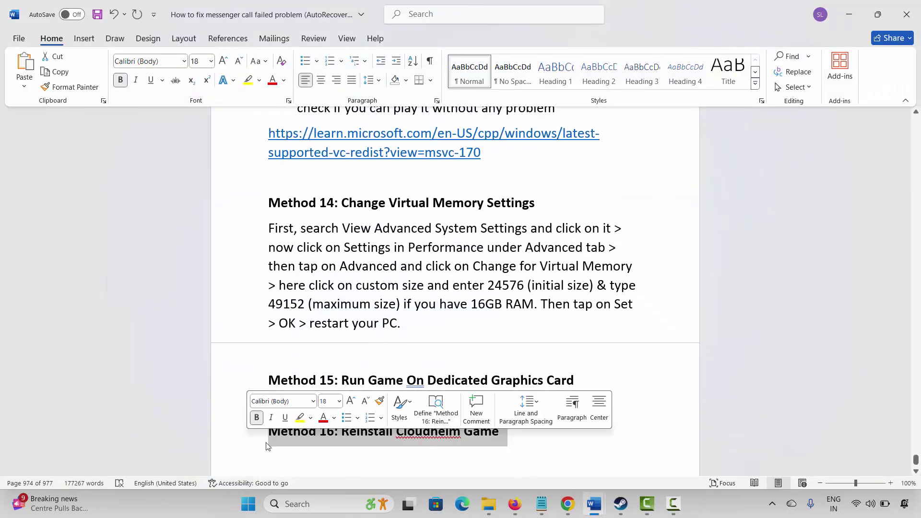
click(371, 454)
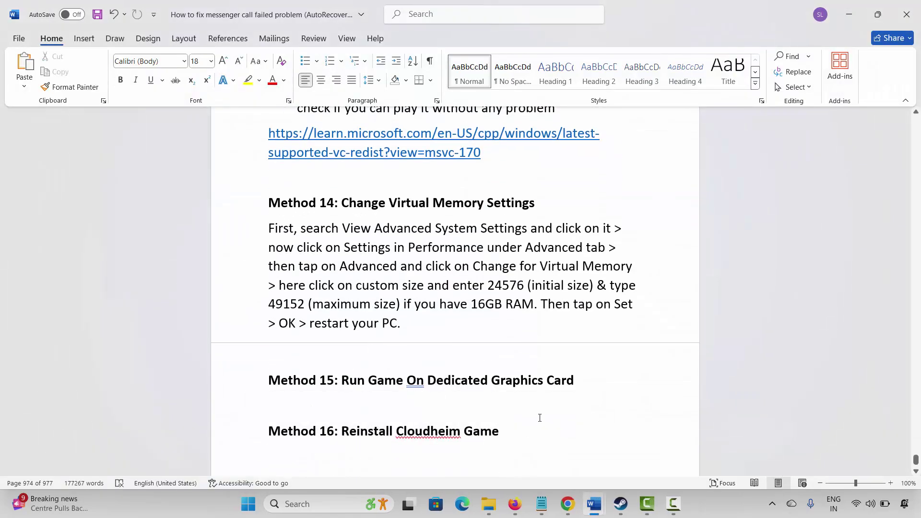
Switch to Steam, open the uninstall prompt for Cloudheim Demo and cancel it, and return to the Word document.
click(624, 509)
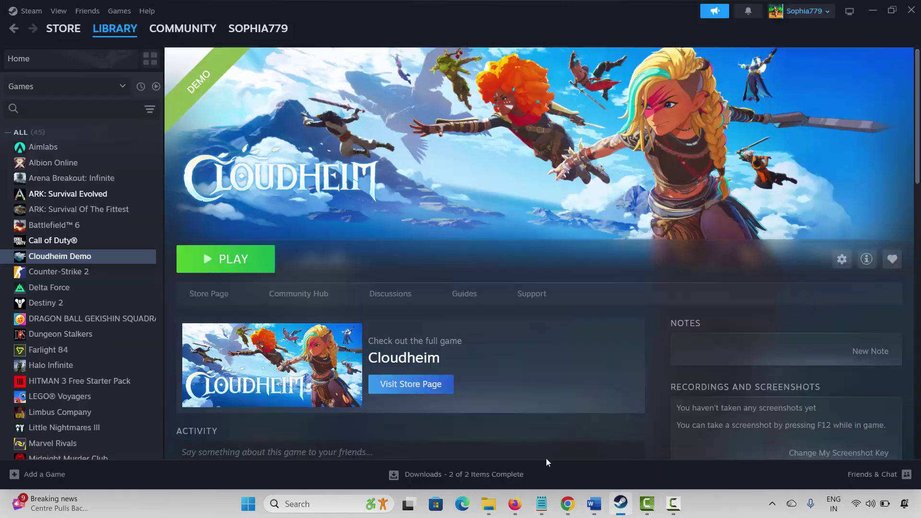
right_click(53, 257)
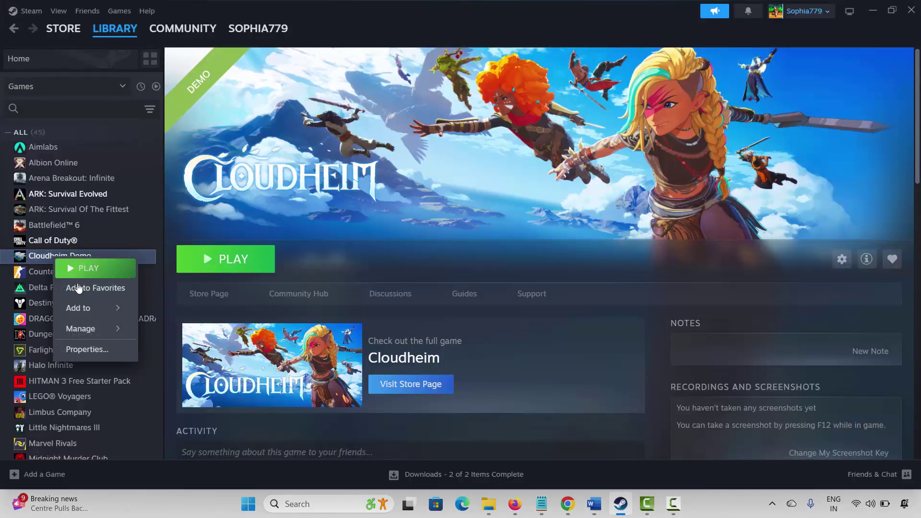
mouse_move(103, 330)
click(184, 429)
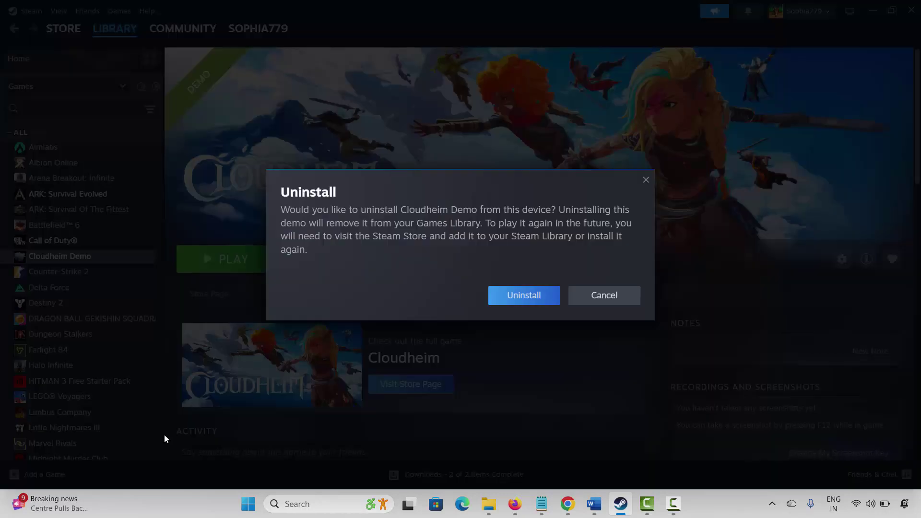
click(608, 301)
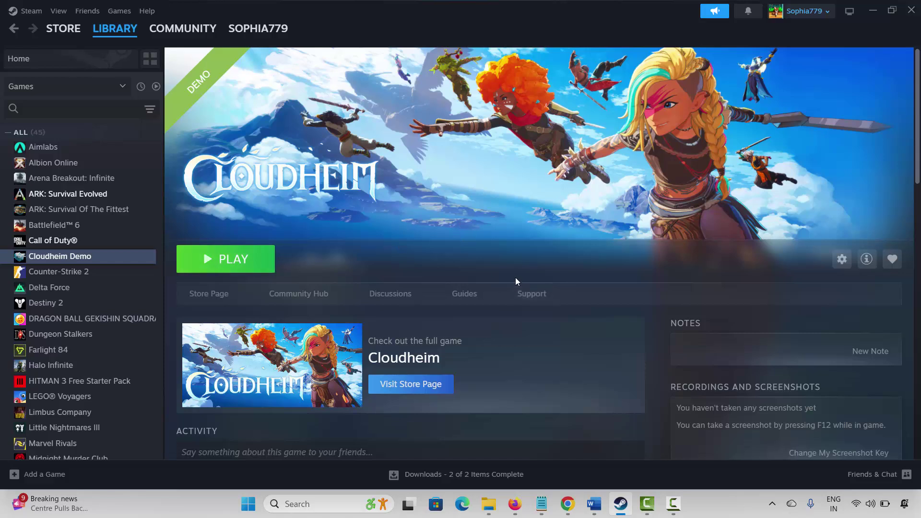
click(623, 509)
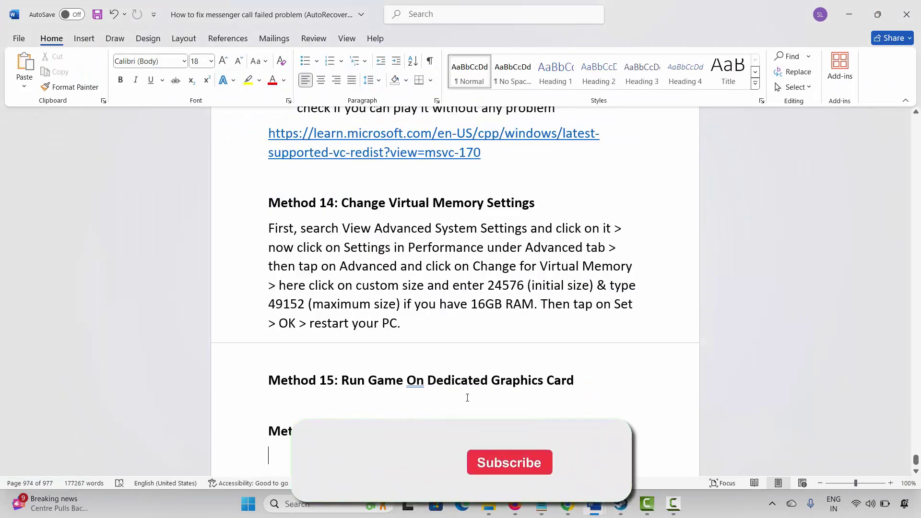
scroll(467, 398, up, 1)
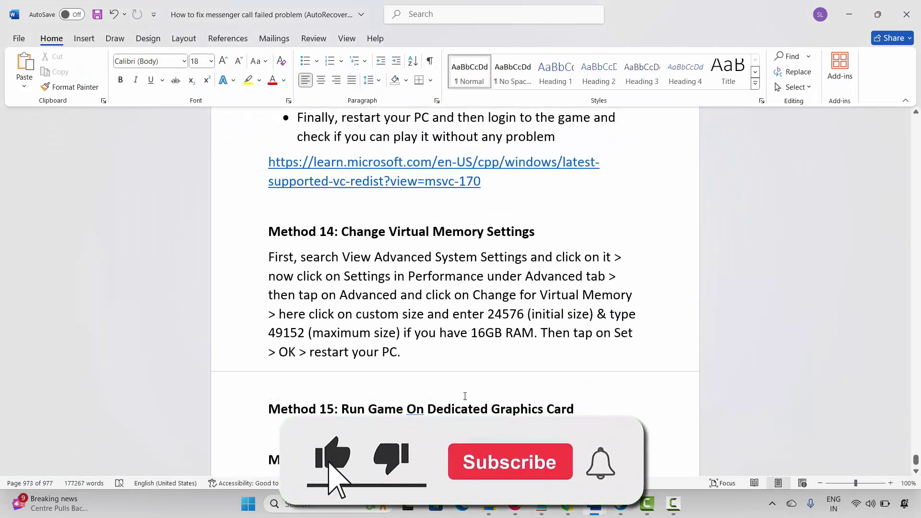